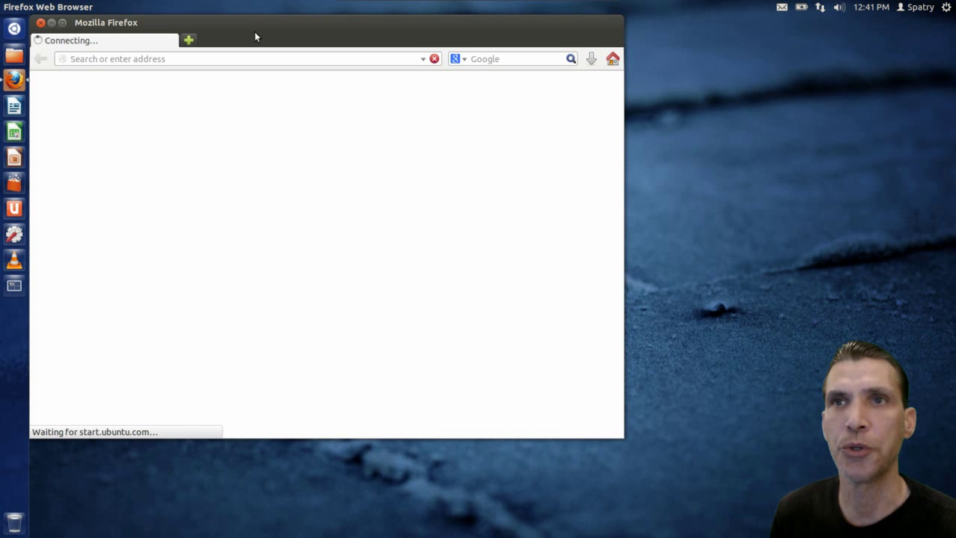
# - Search Google for "ubuntu tweak" from the Ubuntu start page
pyautogui.moveTo(254, 19); pyautogui.dragTo(392, 58)
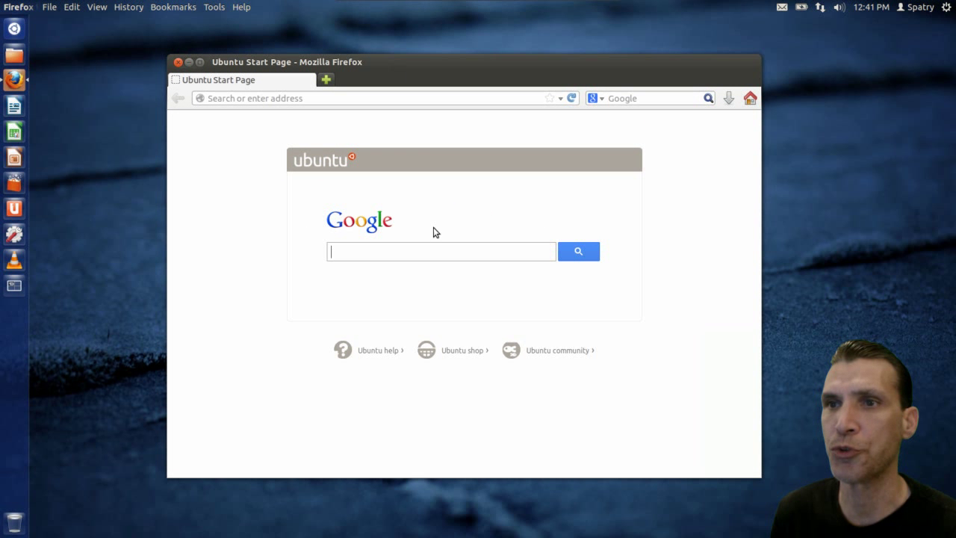
pyautogui.write('ubu')
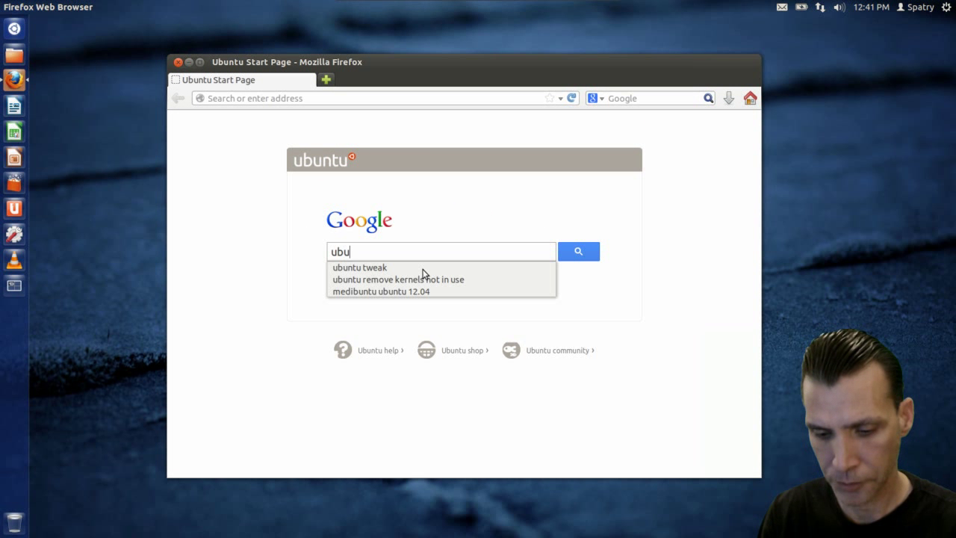
pyautogui.write('ntu')
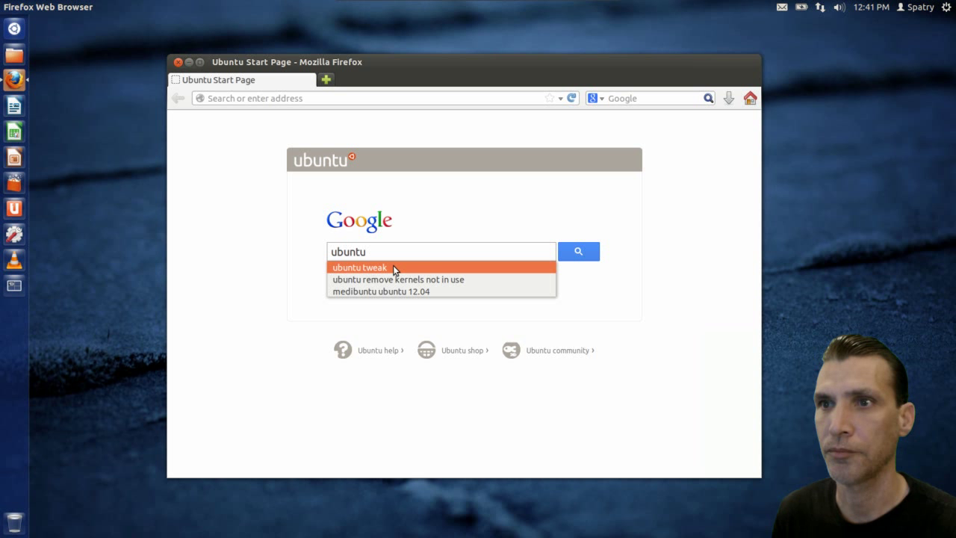
pyautogui.click(390, 267)
pyautogui.click(581, 251)
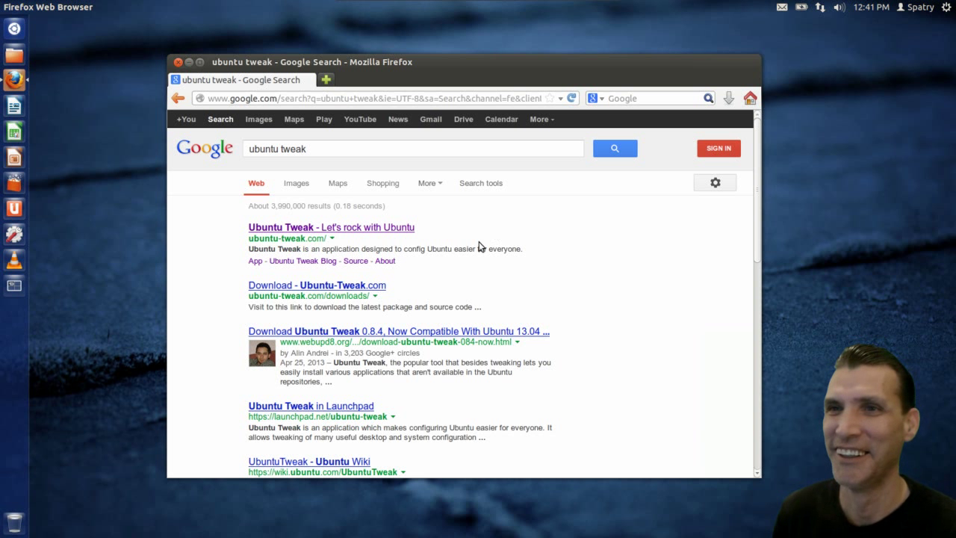
# - Download the Ubuntu Tweak 0.8.5 .deb package from ubuntu-tweak.com, saving the file, and close the browser
pyautogui.click(368, 231)
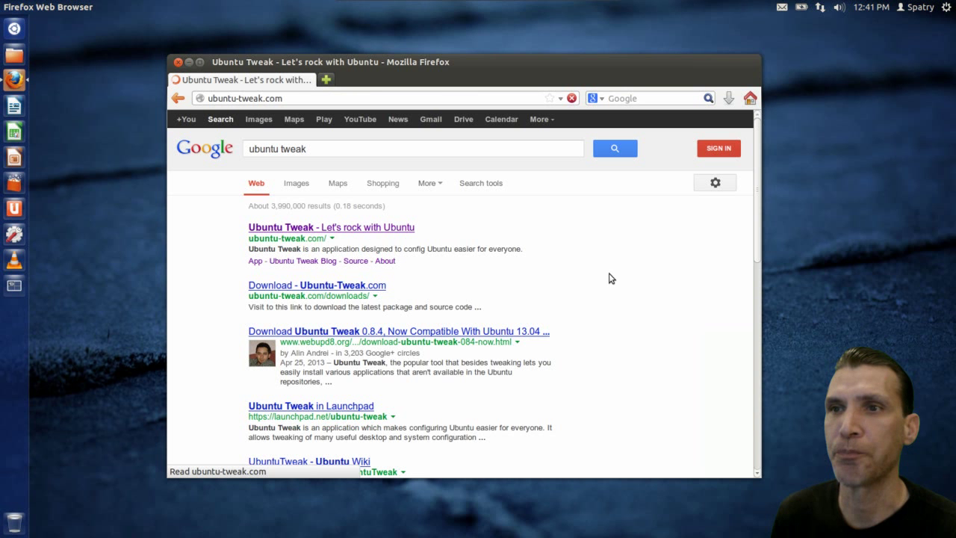
pyautogui.scroll(-2, 344, 365)
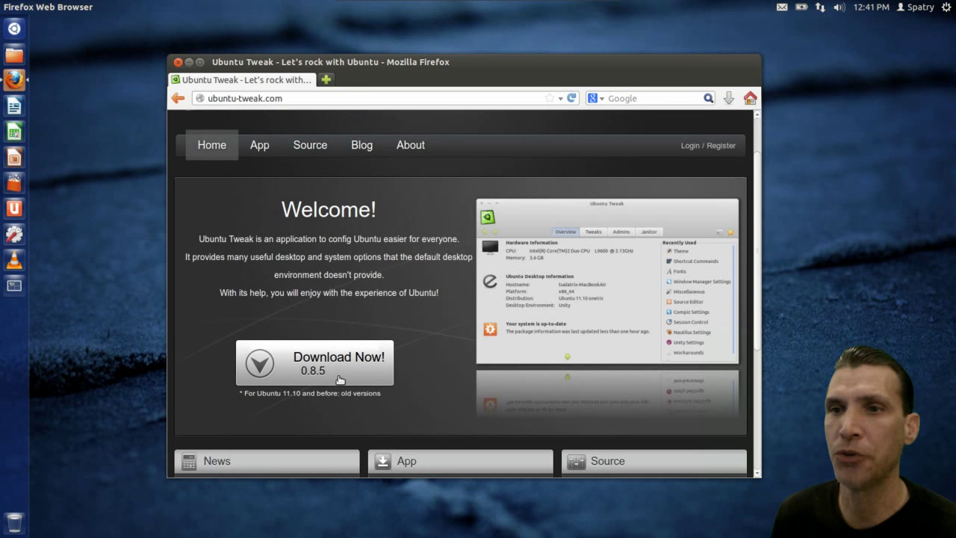
pyautogui.click(323, 355)
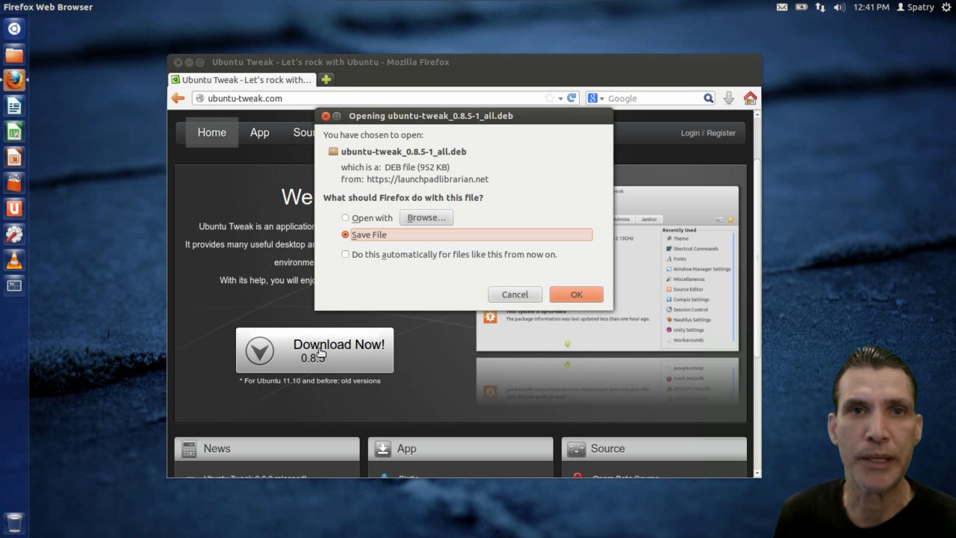
pyautogui.click(583, 296)
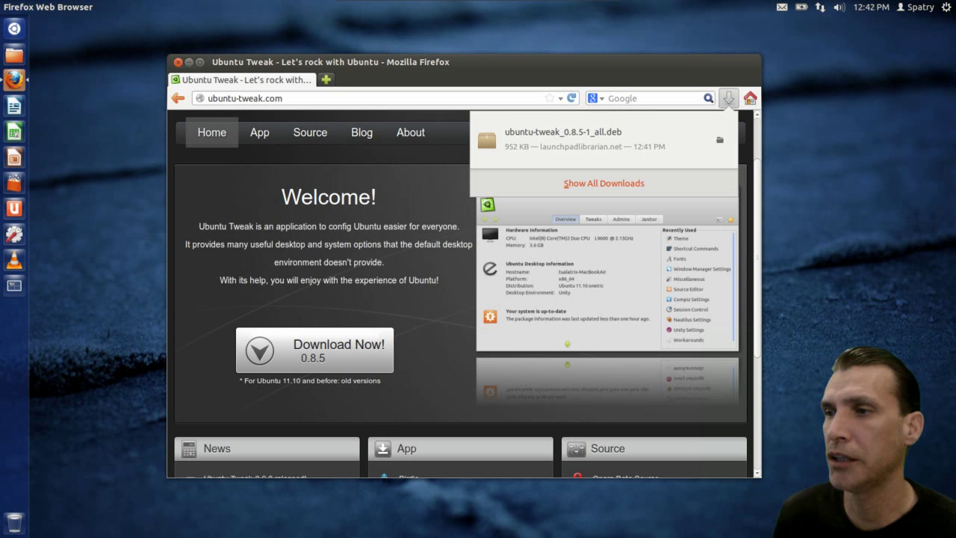
pyautogui.press('Escape')
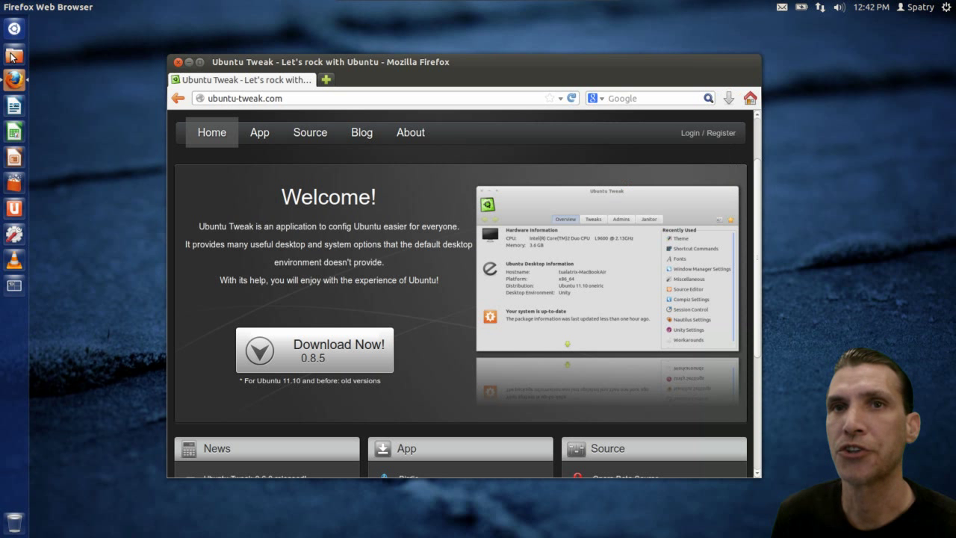
pyautogui.click(177, 62)
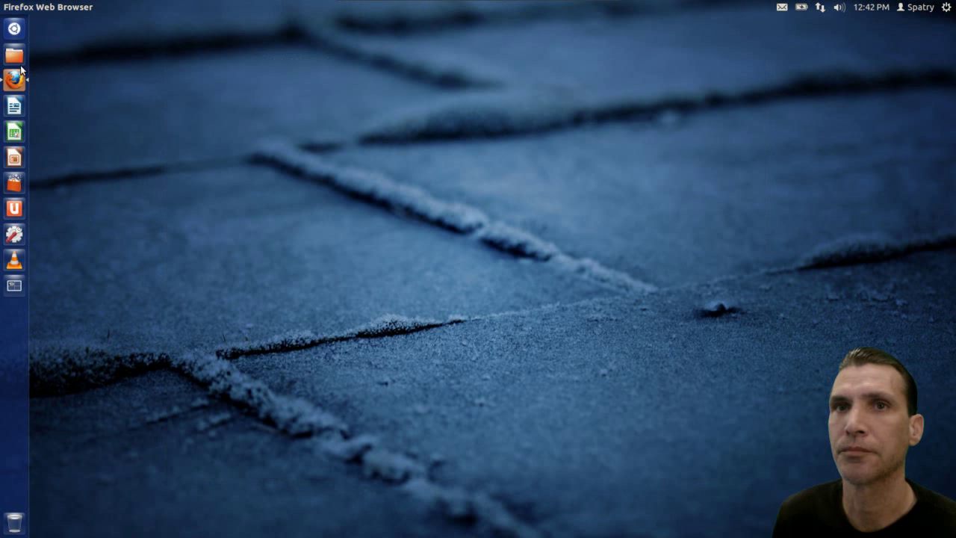
# - Install ubuntu-tweak_0.8.5-1_all.deb from the Downloads folder with Ubuntu Software Center, entering the account password, and close both windows
pyautogui.click(15, 54)
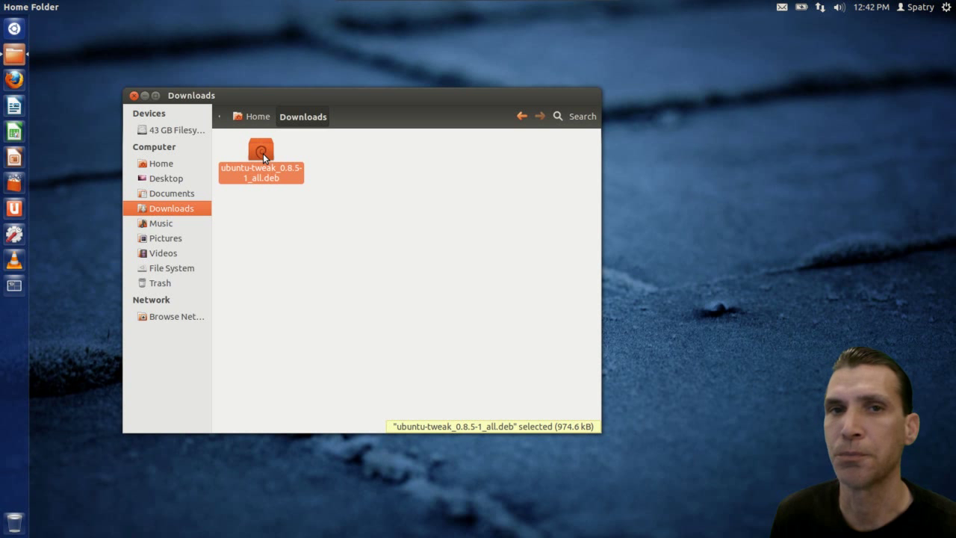
pyautogui.doubleClick(261, 153)
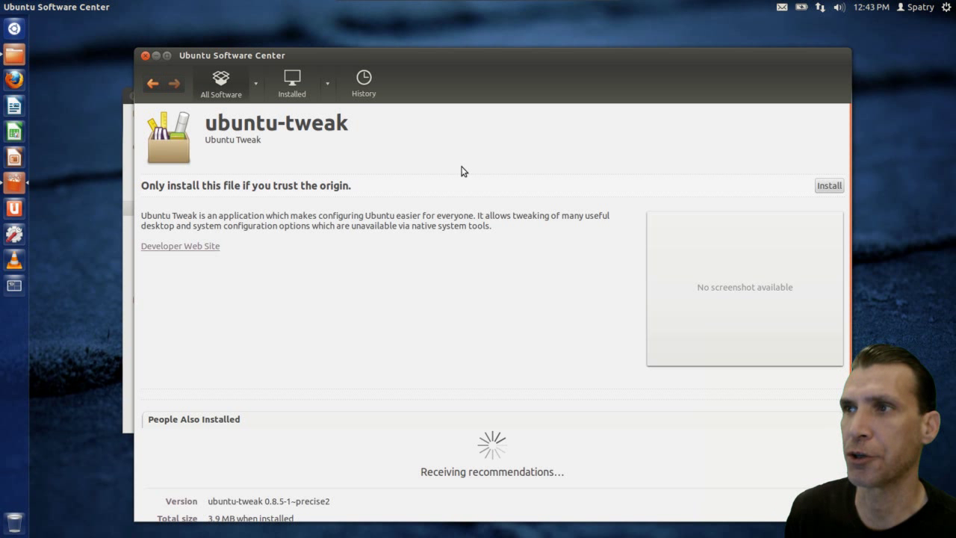
pyautogui.click(831, 187)
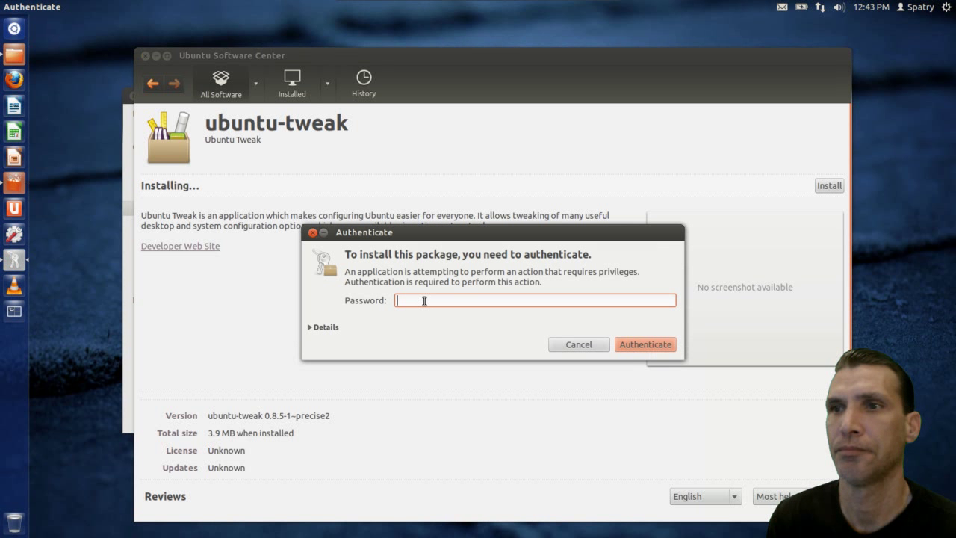
pyautogui.write('**')
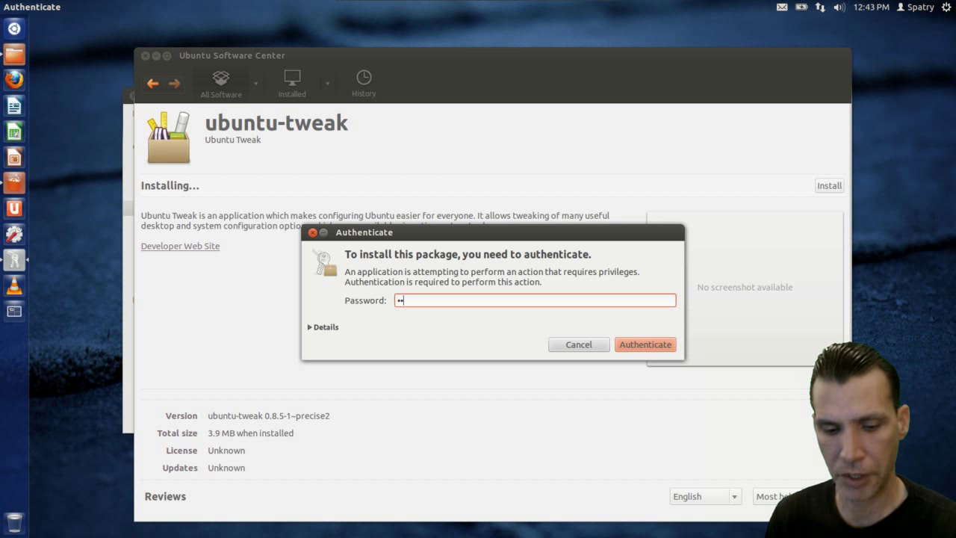
pyautogui.write('******')
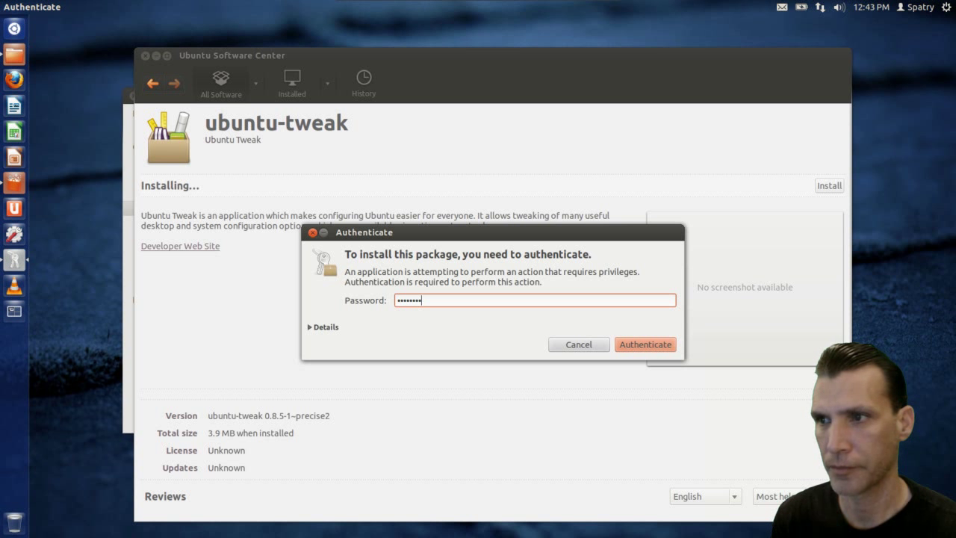
pyautogui.click(668, 348)
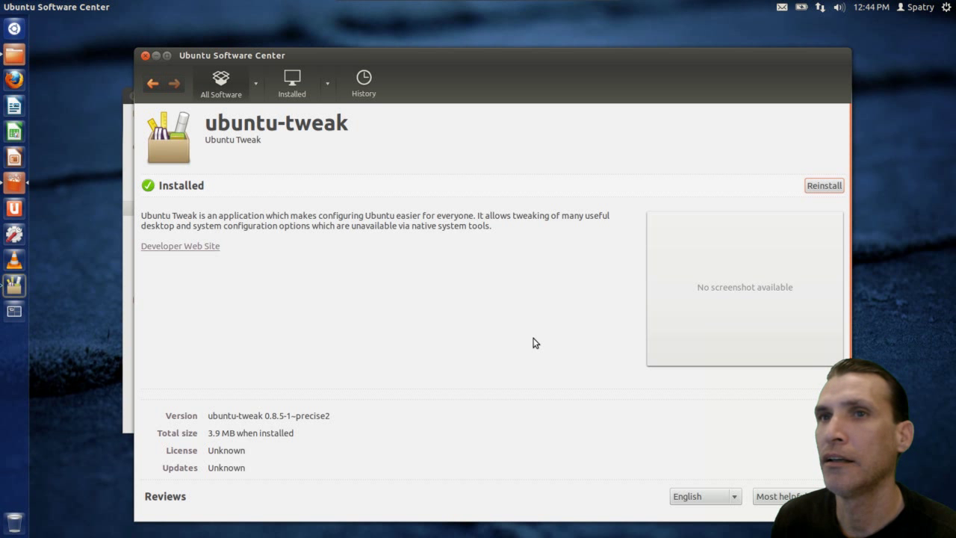
pyautogui.click(145, 56)
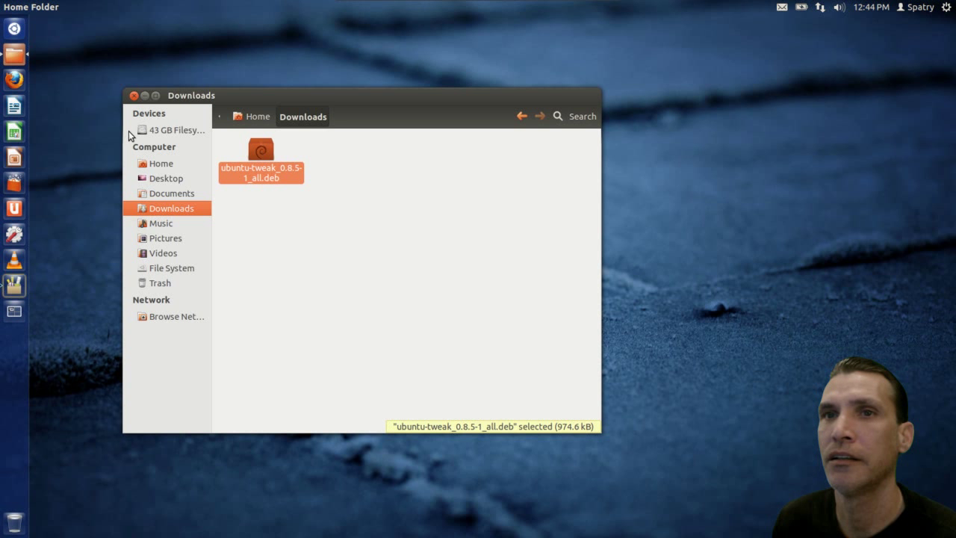
pyautogui.click(133, 96)
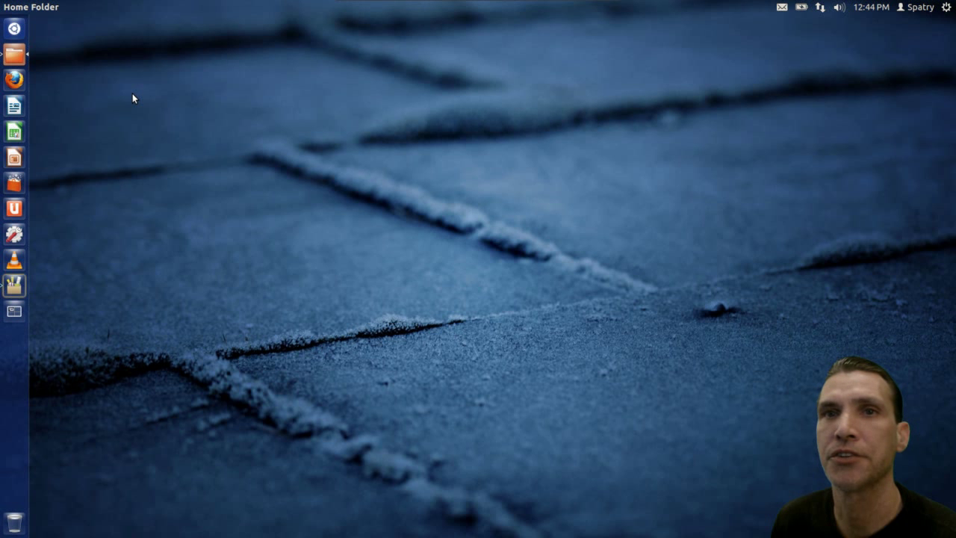
# - Find Ubuntu Tweak by searching the Dash for "twe", launch it and move its window towards the middle of the desktop
pyautogui.click(15, 28)
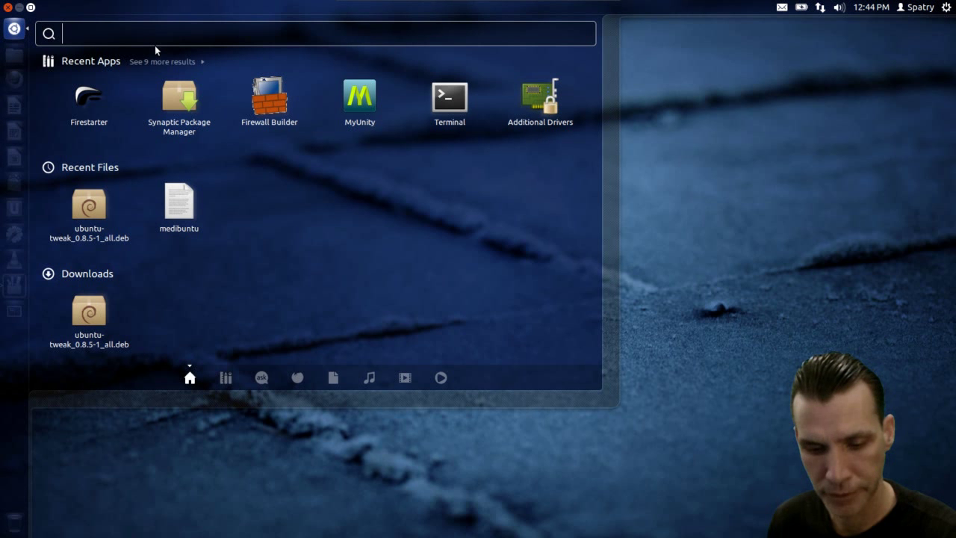
pyautogui.write('t')
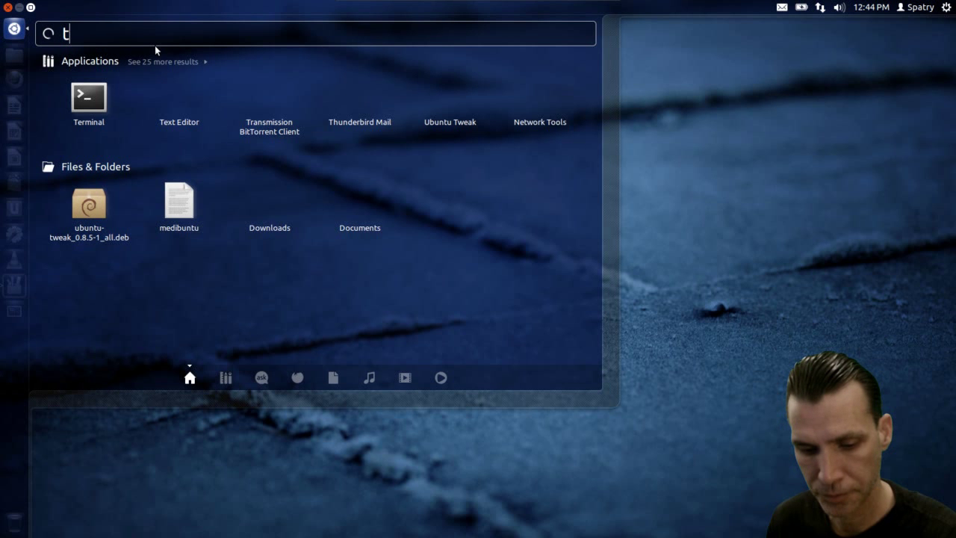
pyautogui.write('we')
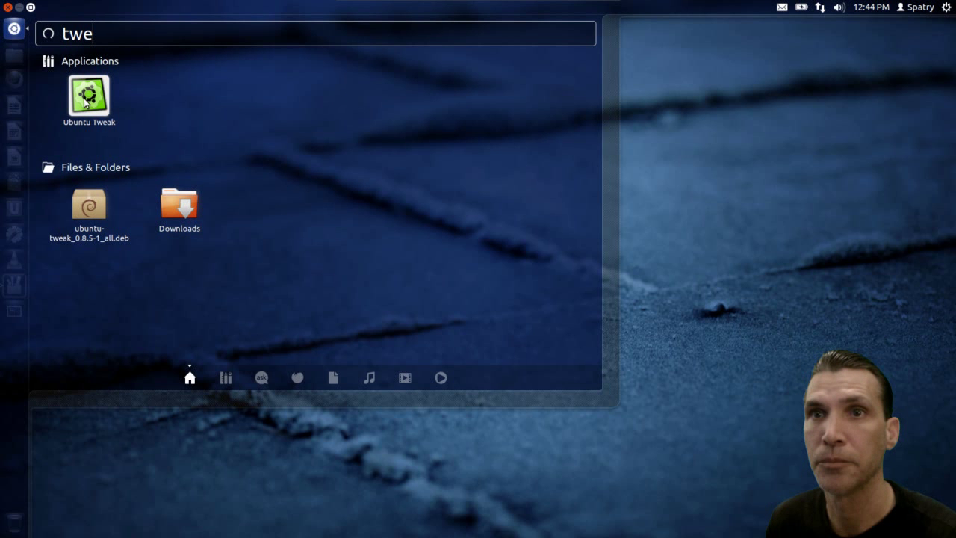
pyautogui.click(87, 101)
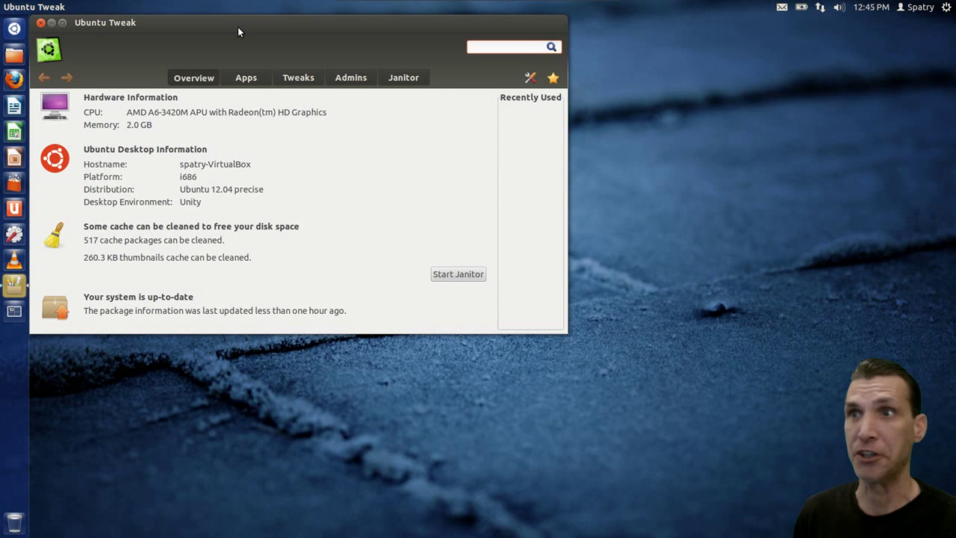
pyautogui.moveTo(240, 21); pyautogui.dragTo(361, 112)
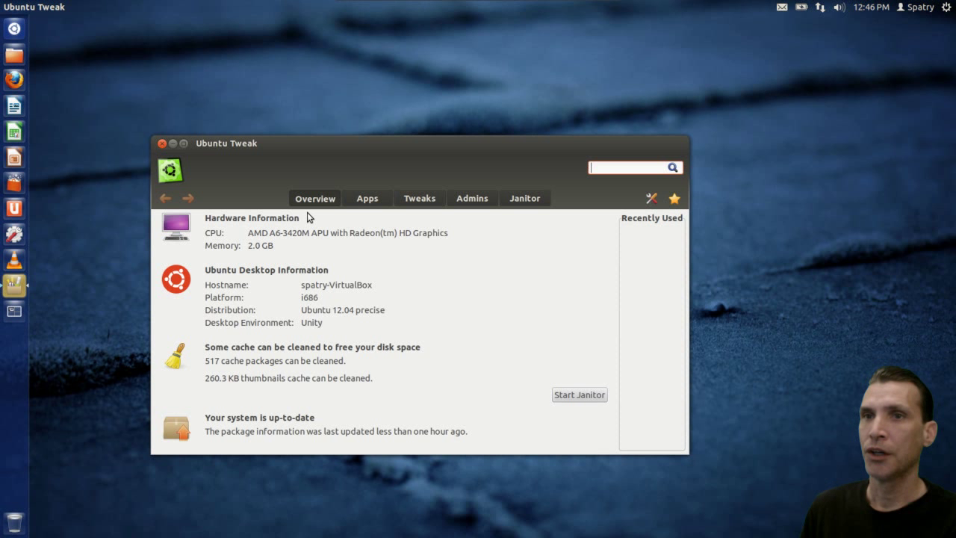
# - Browse the featured applications offered in Ubuntu Tweak, from browsers and desktop tools through to the image and internet categories
pyautogui.click(367, 199)
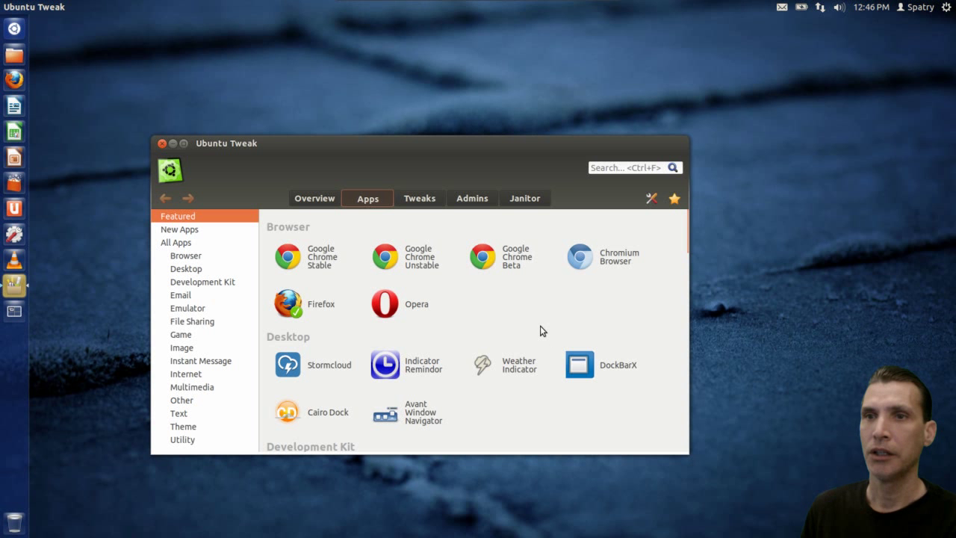
pyautogui.scroll(-3, 541, 327)
pyautogui.scroll(-8, 541, 327)
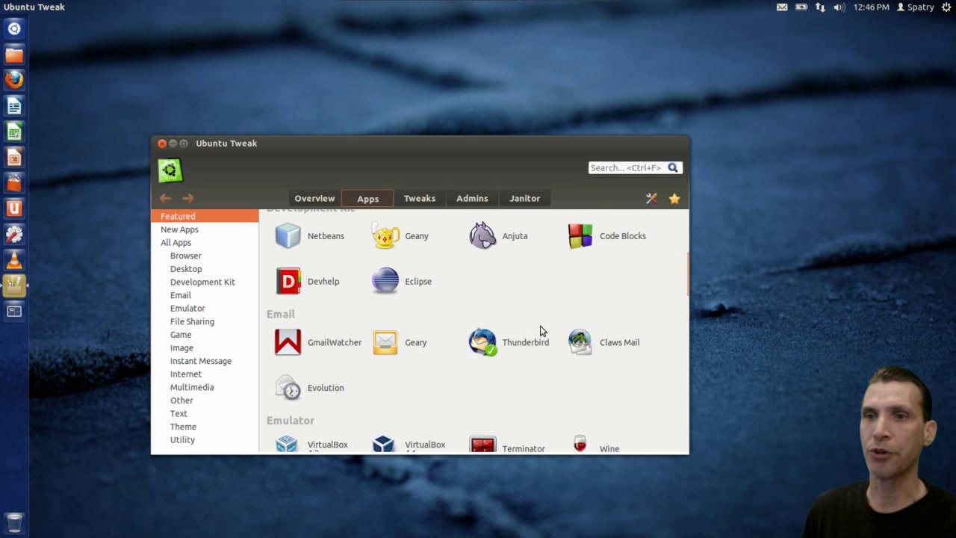
pyautogui.scroll(-3, 540, 326)
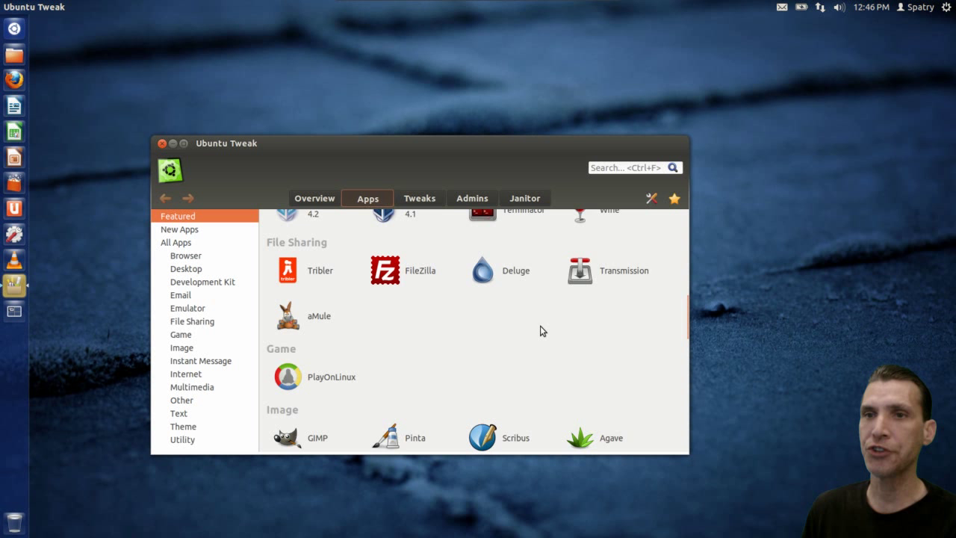
pyautogui.scroll(-1, 540, 325)
pyautogui.scroll(1, 540, 325)
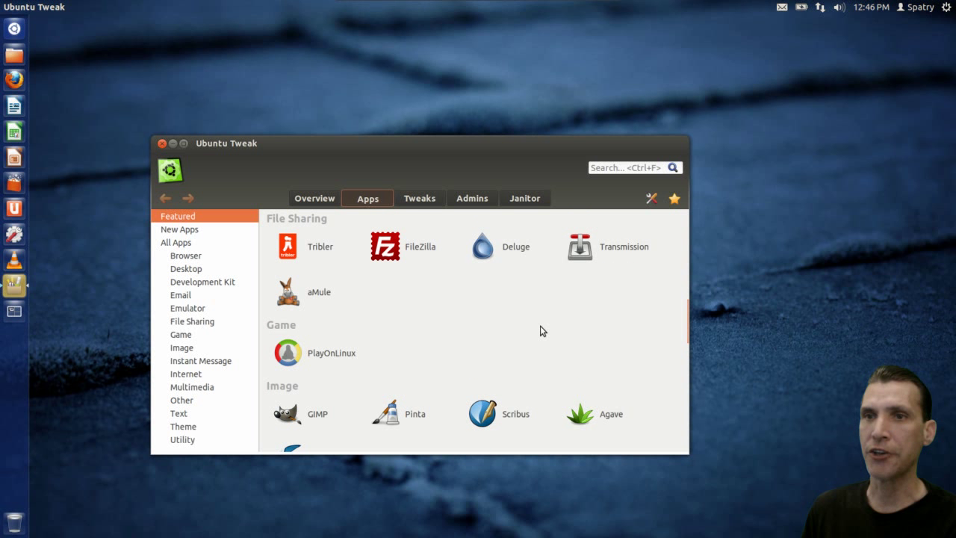
pyautogui.scroll(-3, 539, 326)
pyautogui.scroll(-2, 540, 325)
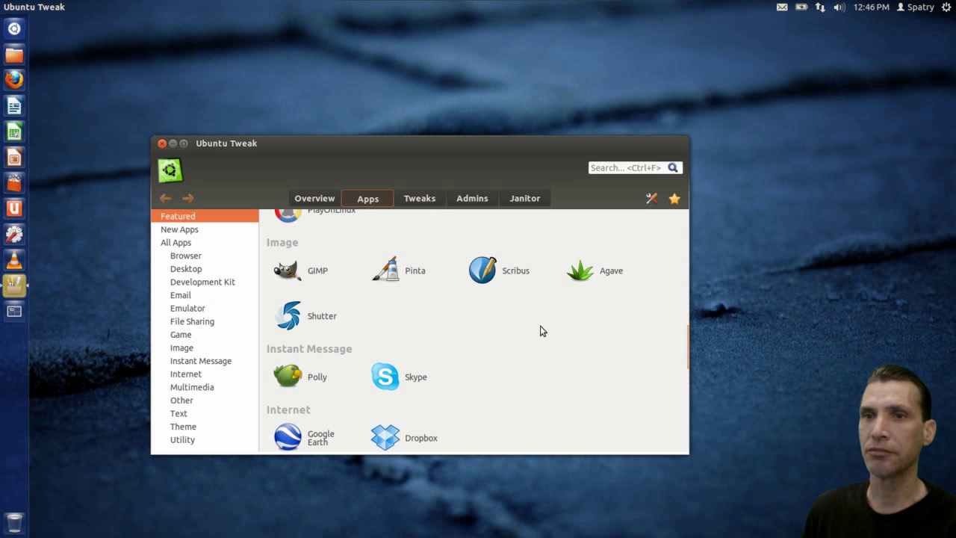
# - Review the Miscellaneous tweaks, covering menu icons, printing restrictions, scrolling and cursor blink options
pyautogui.click(420, 199)
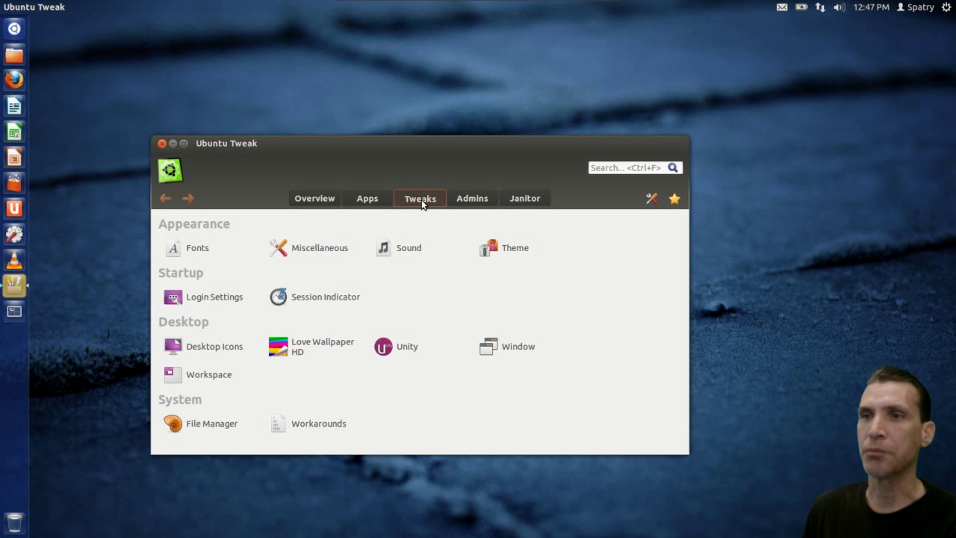
pyautogui.click(308, 251)
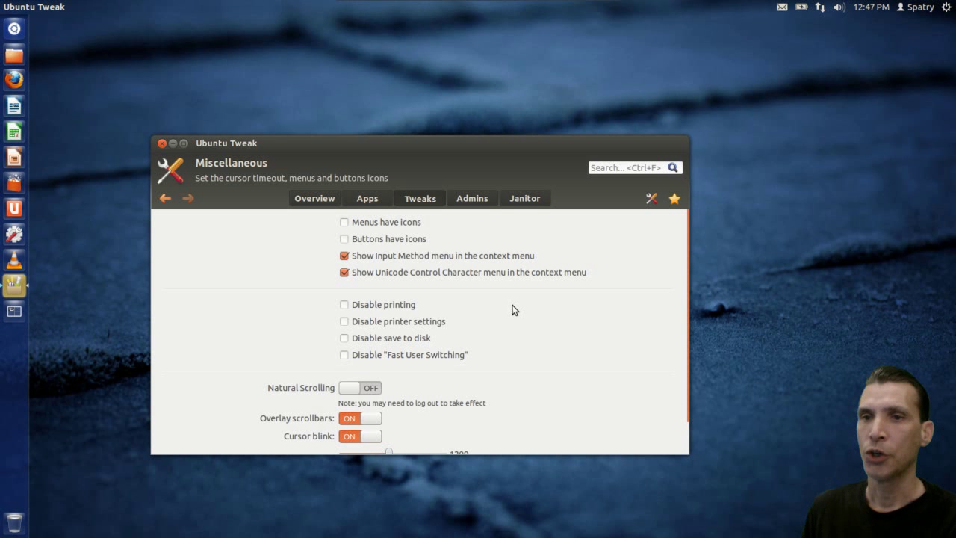
pyautogui.scroll(-1, 565, 329)
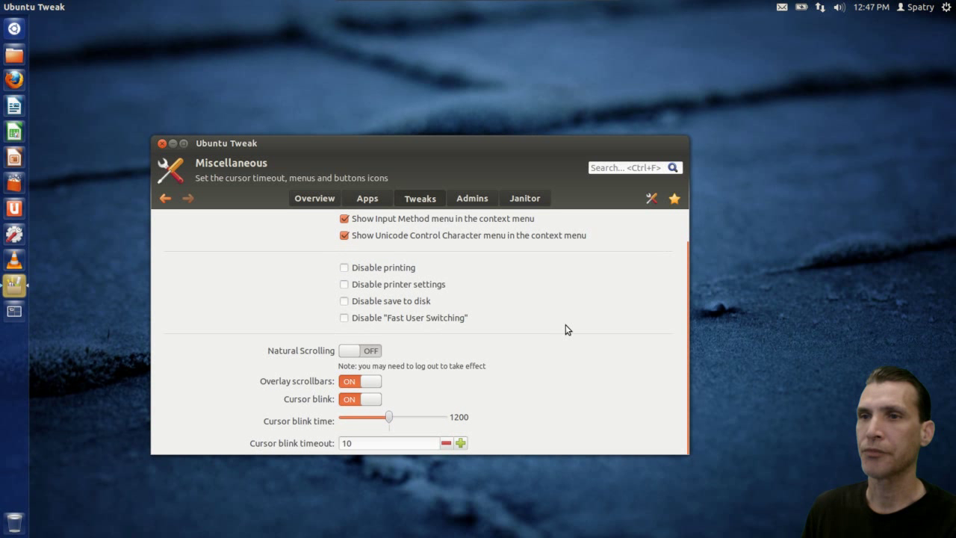
pyautogui.scroll(1, 565, 329)
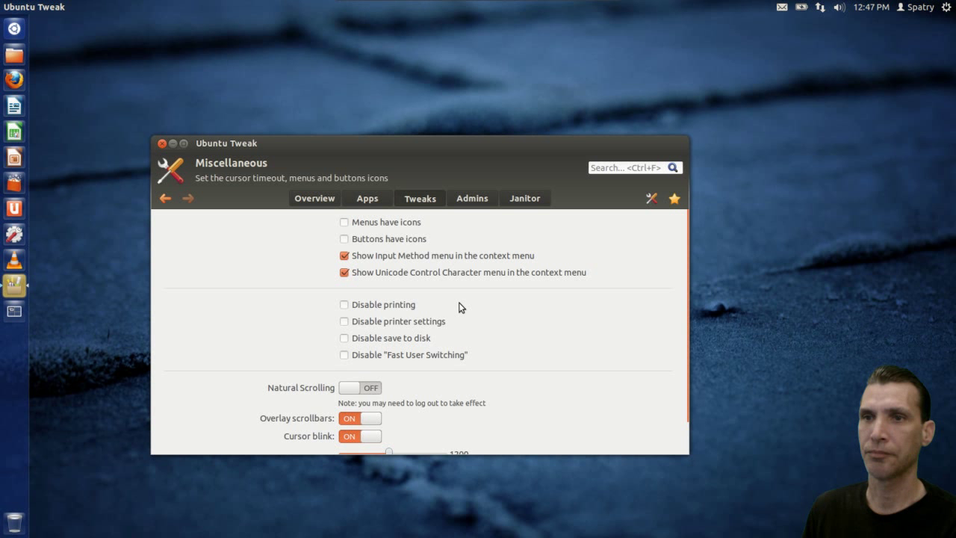
pyautogui.scroll(-1, 458, 306)
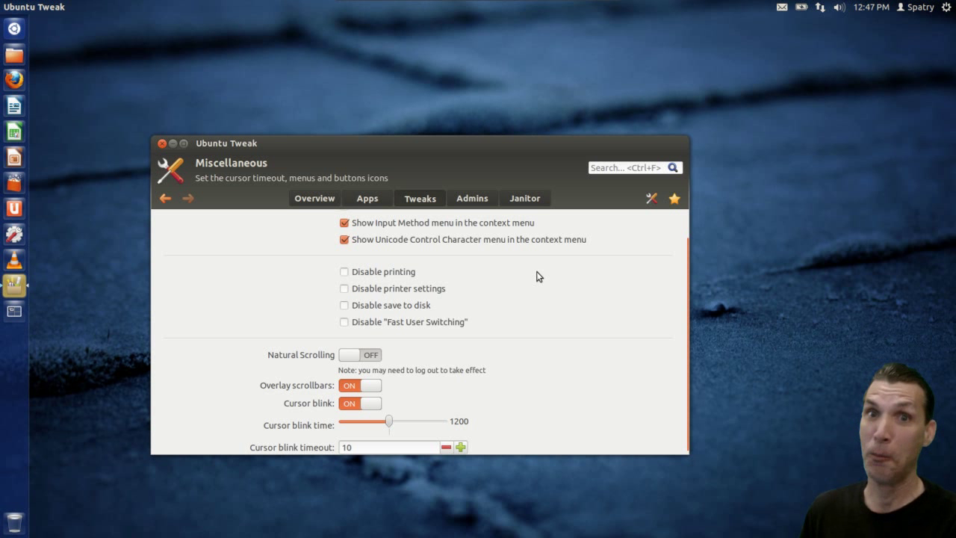
pyautogui.scroll(-1, 534, 274)
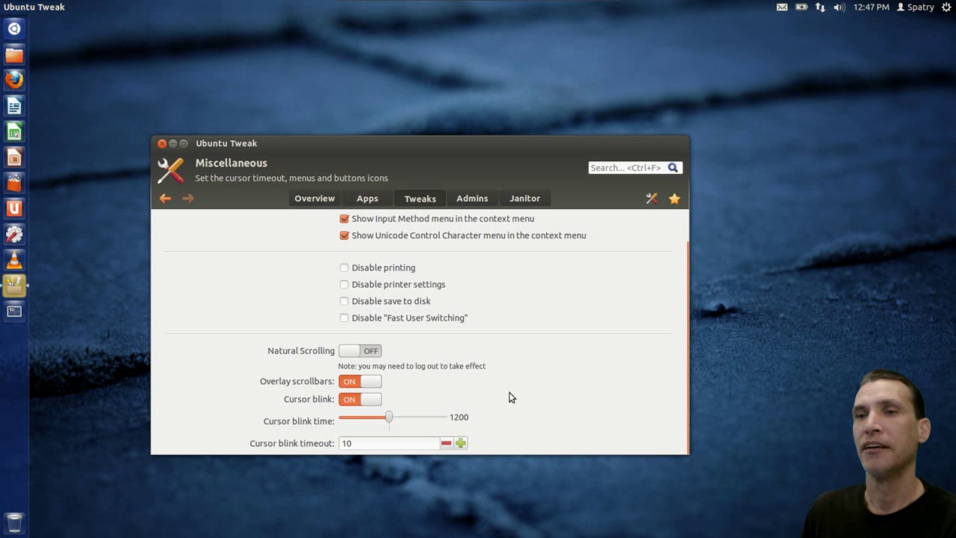
pyautogui.scroll(2, 510, 396)
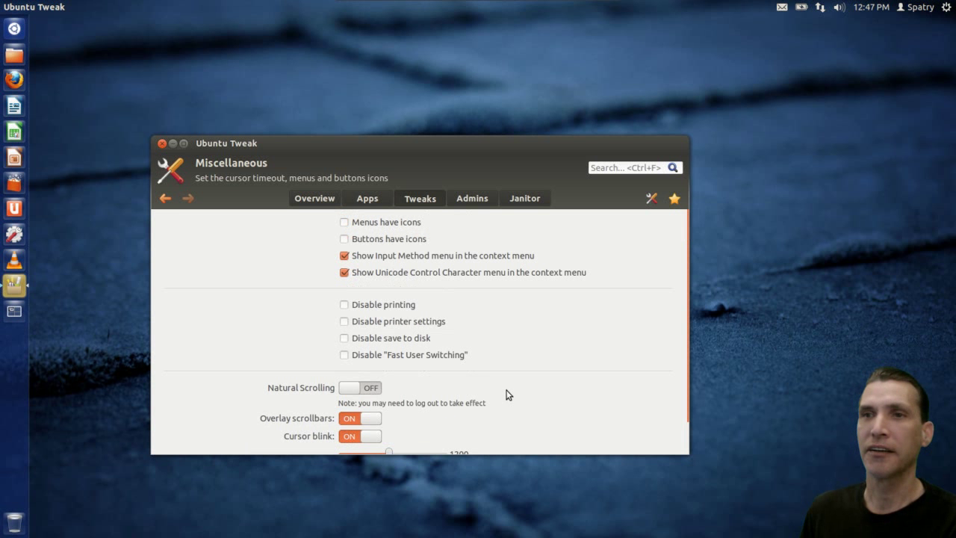
# - Turn off the login sound in the Sound tweaks, authorising the change with the account password, and return to the tweaks overview
pyautogui.click(165, 199)
pyautogui.click(419, 254)
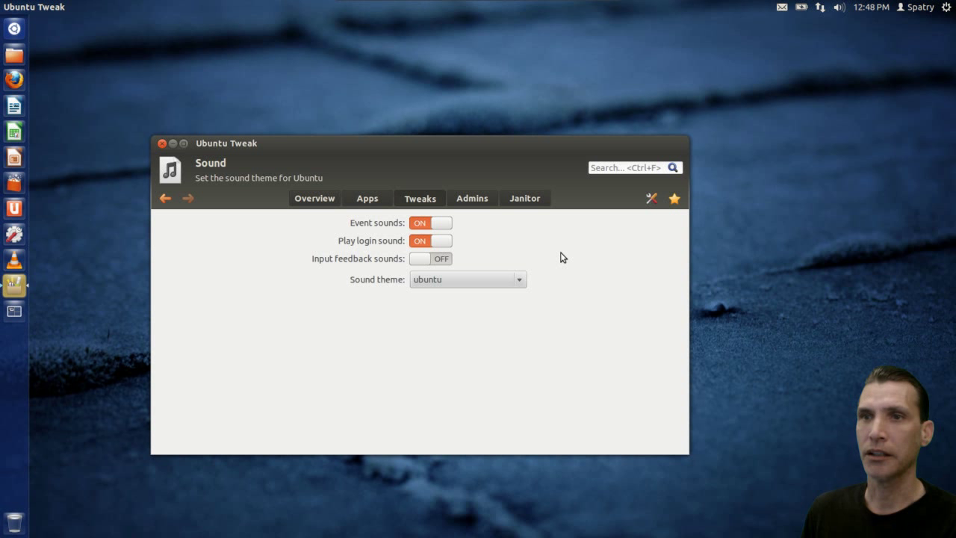
pyautogui.click(424, 244)
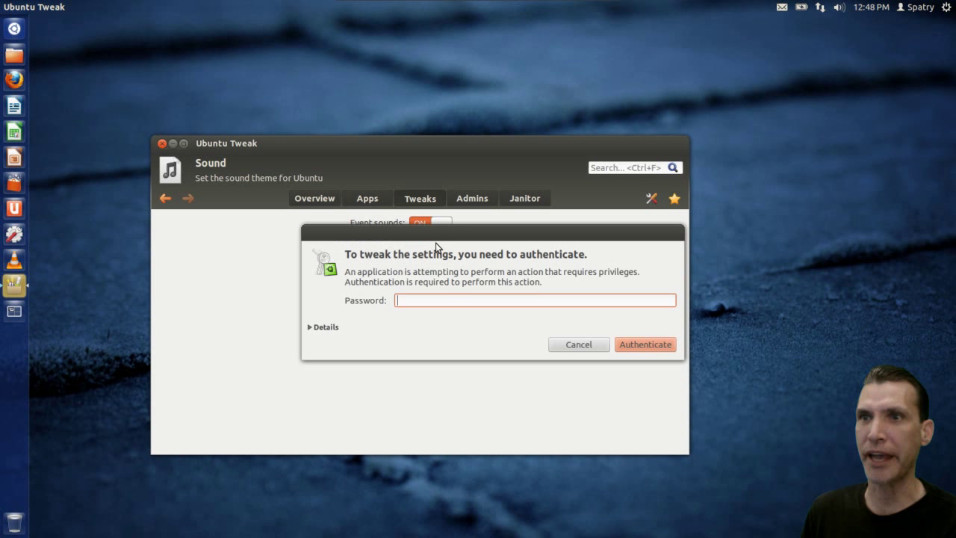
pyautogui.write('••••••')
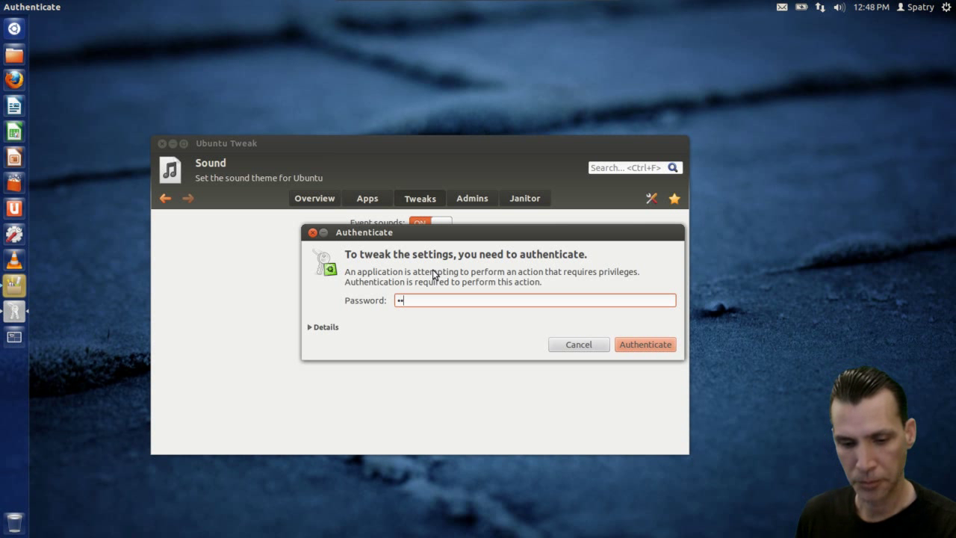
pyautogui.click(642, 348)
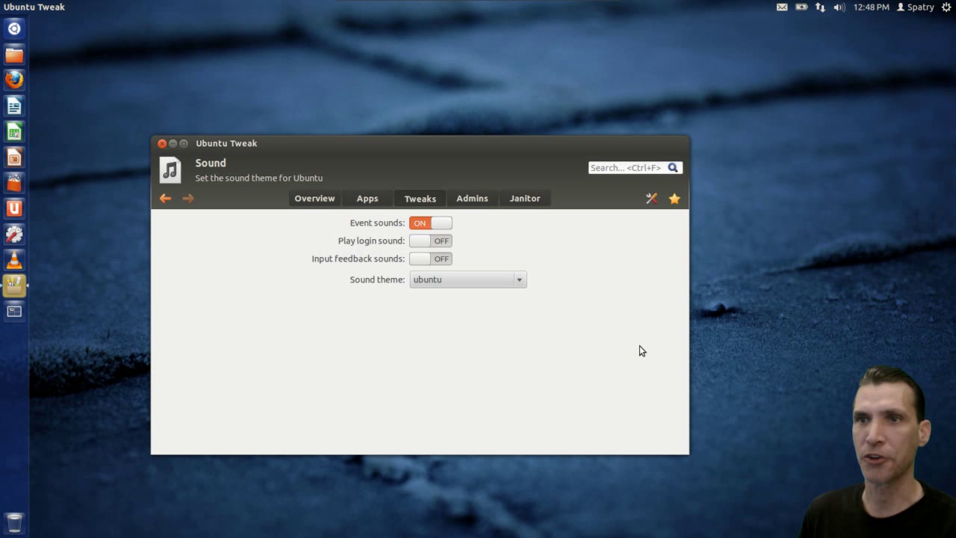
pyautogui.click(166, 198)
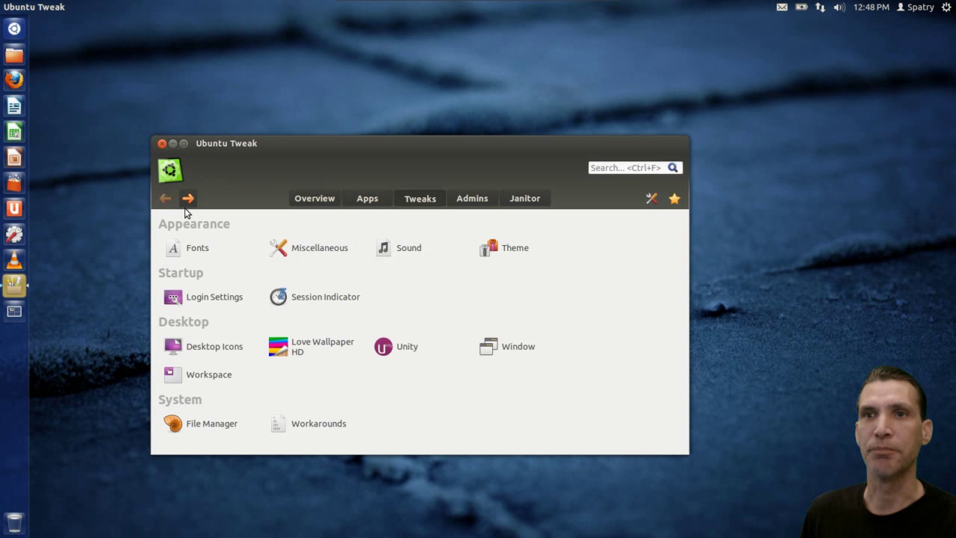
# - Review the Theme tweaks and the available Gtk themes, keeping Ambiance selected
pyautogui.click(508, 254)
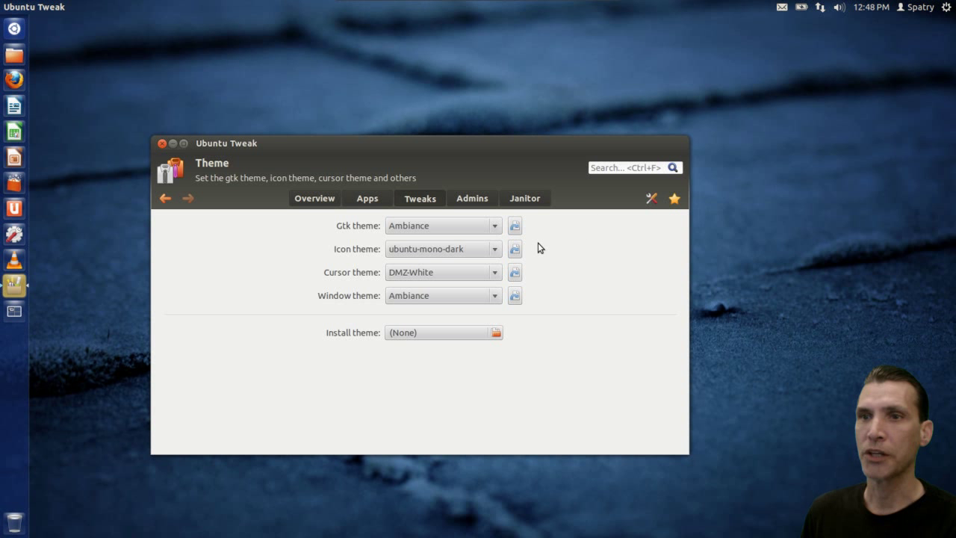
pyautogui.click(474, 232)
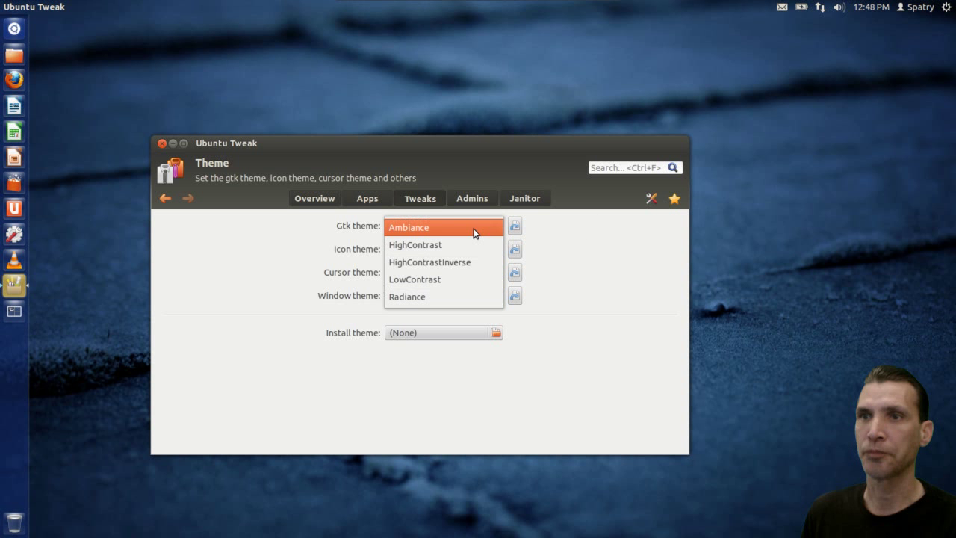
pyautogui.click(473, 232)
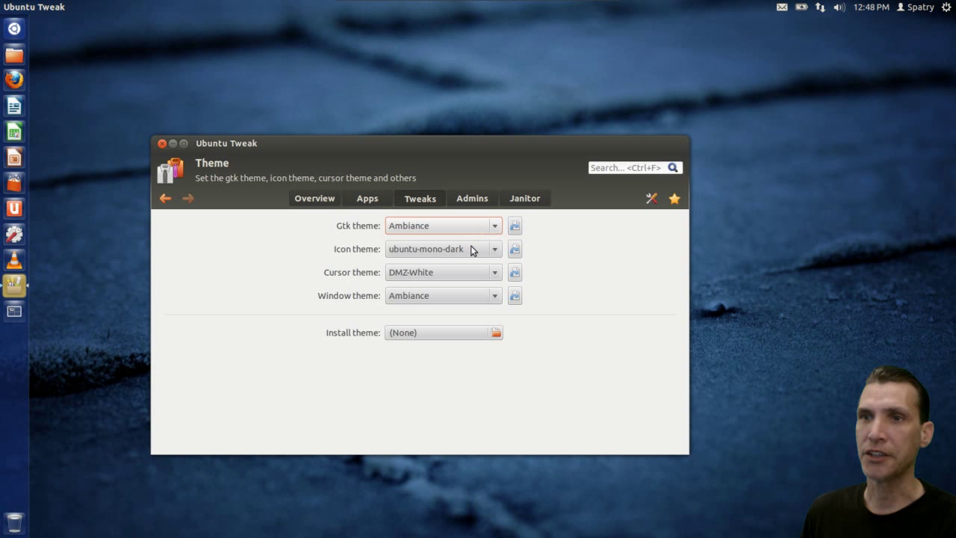
pyautogui.click(165, 198)
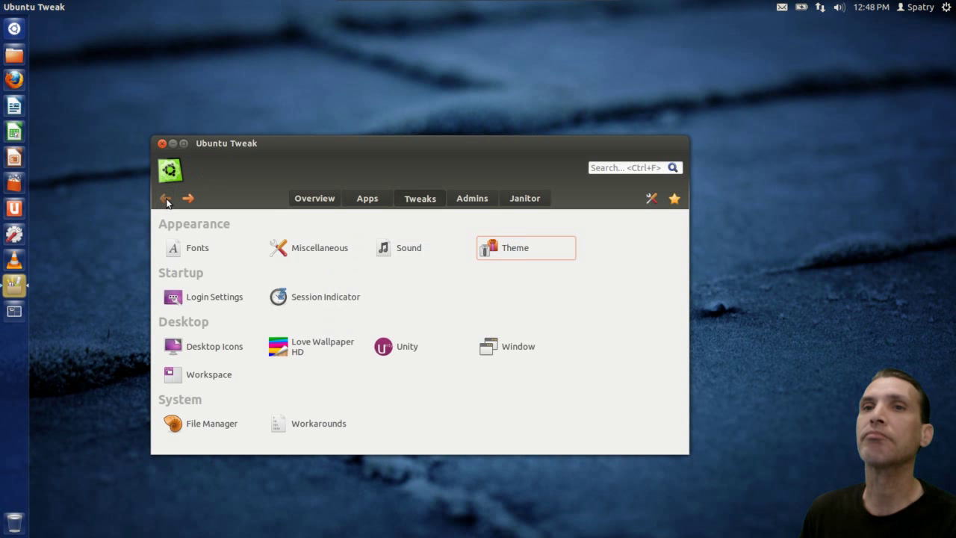
# - Turn off the user indicator and the display of the user's real name on the panel in the Session Indicator tweaks
pyautogui.click(332, 298)
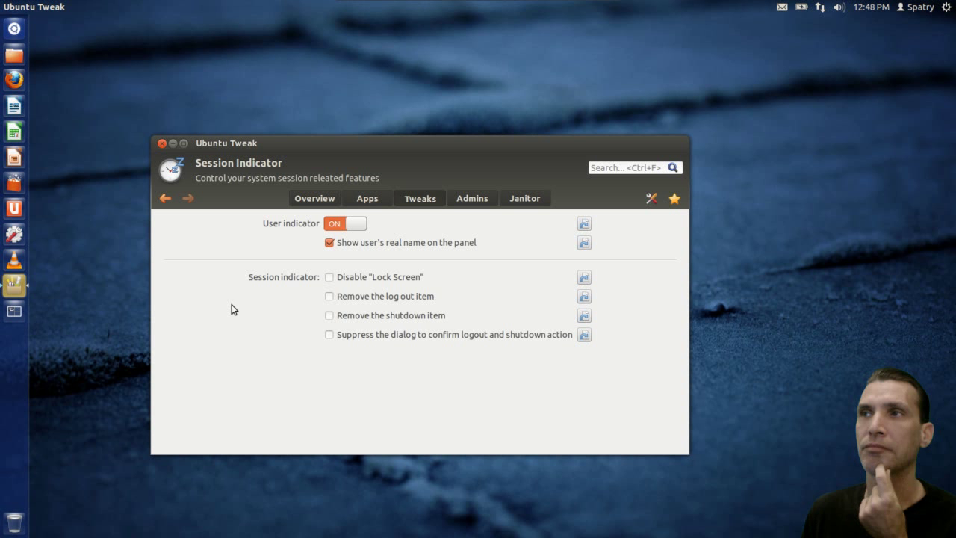
pyautogui.click(330, 243)
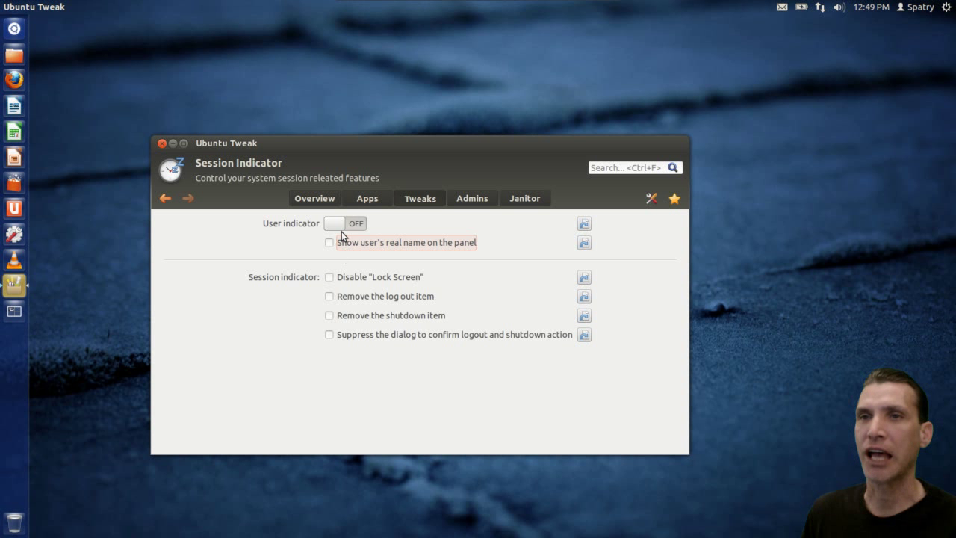
pyautogui.click(166, 199)
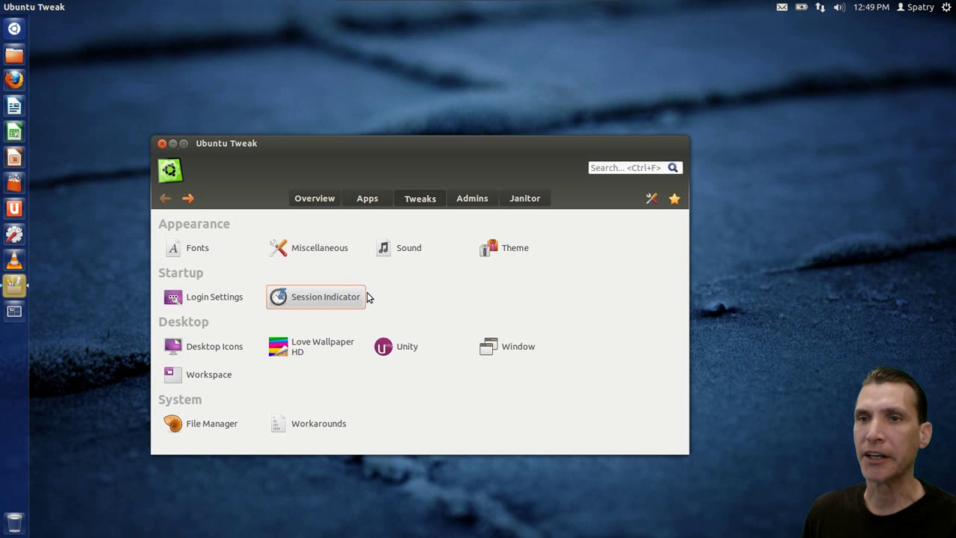
# - Look over the Love Wallpaper HD website through its link in the wallpaper tweak and close the browser
pyautogui.click(326, 348)
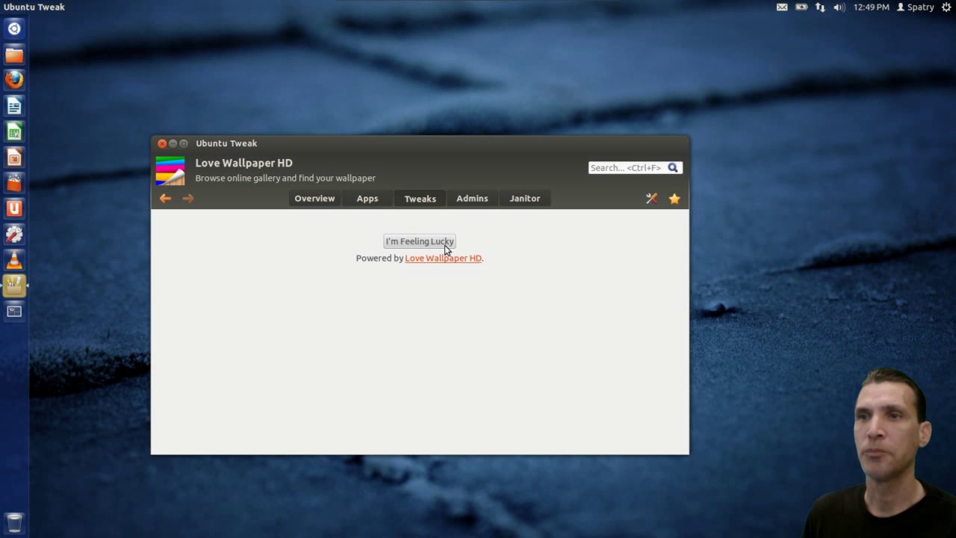
pyautogui.click(427, 258)
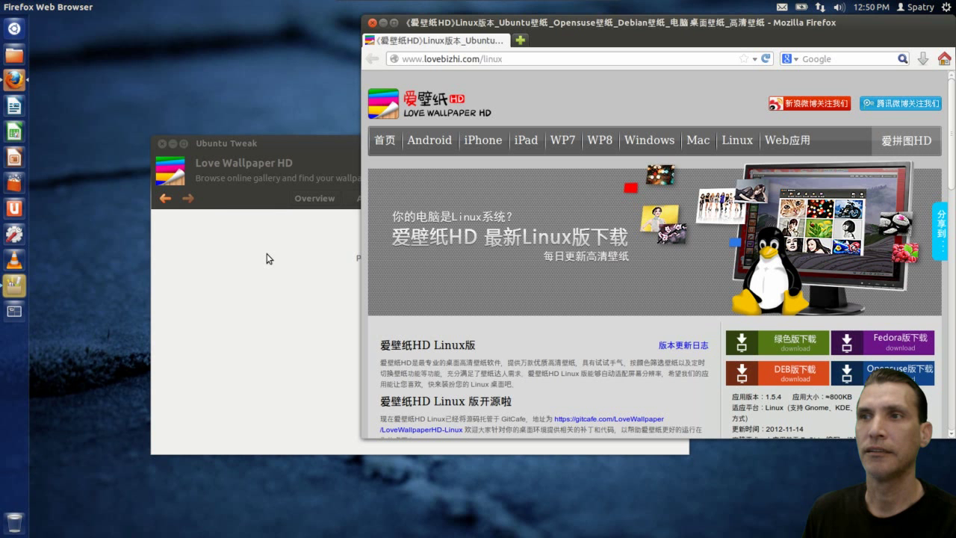
pyautogui.scroll(-6, 617, 281)
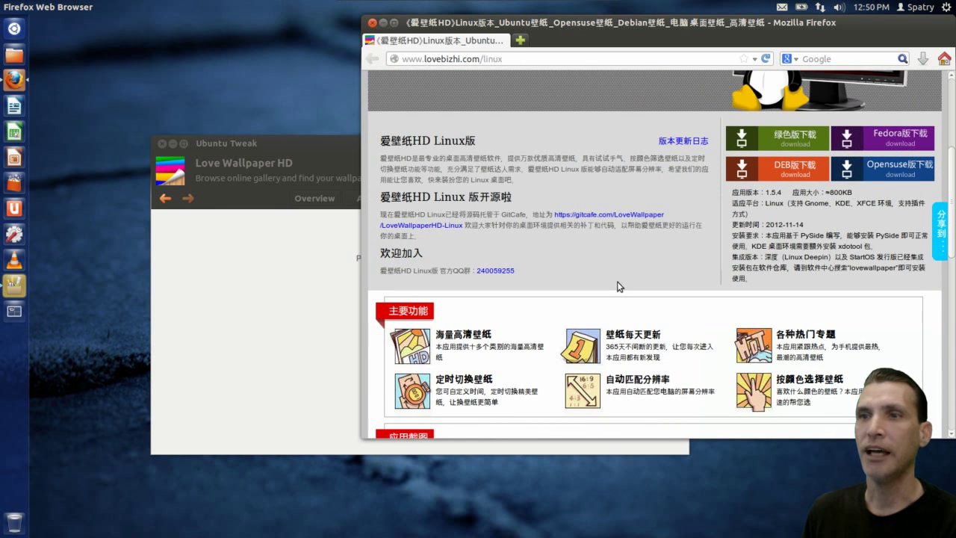
pyautogui.scroll(6, 606, 278)
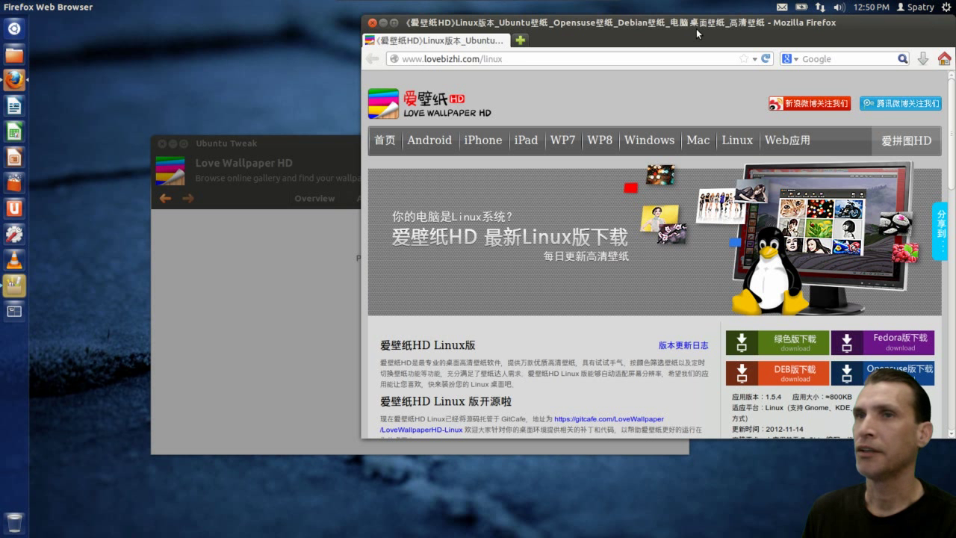
pyautogui.click(371, 23)
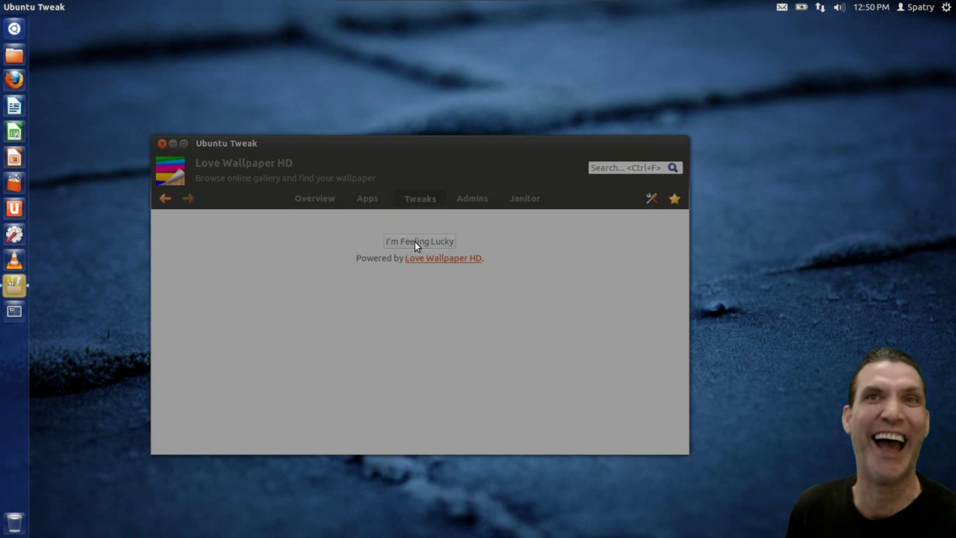
# - Inspect the session menu on the desktop panel
pyautogui.moveTo(188, 168); pyautogui.dragTo(318, 127)
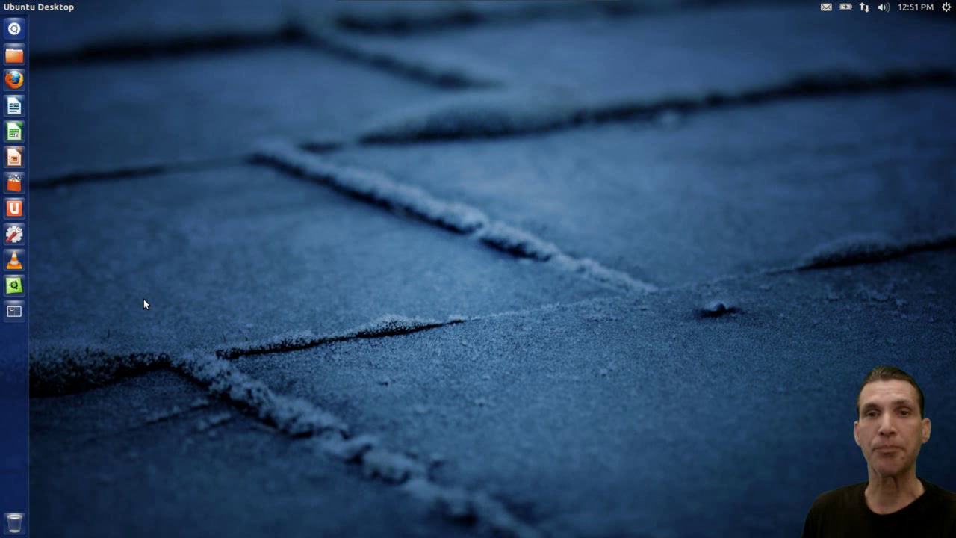
pyautogui.click(945, 9)
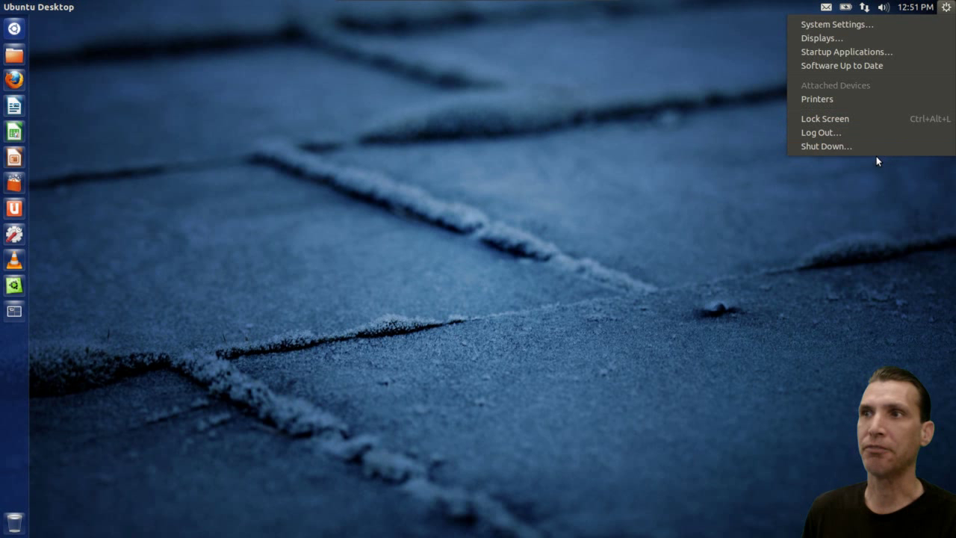
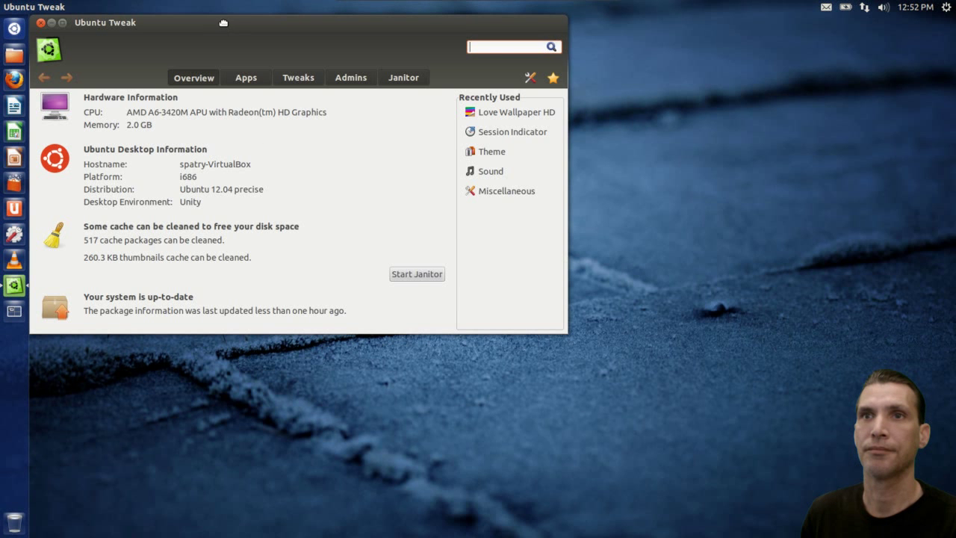
# - Try to load random wallpapers with I'm Feeling Lucky in the Love Wallpaper HD tweak and relaunch Ubuntu Tweak
pyautogui.moveTo(222, 22); pyautogui.dragTo(305, 94)
pyautogui.click(378, 150)
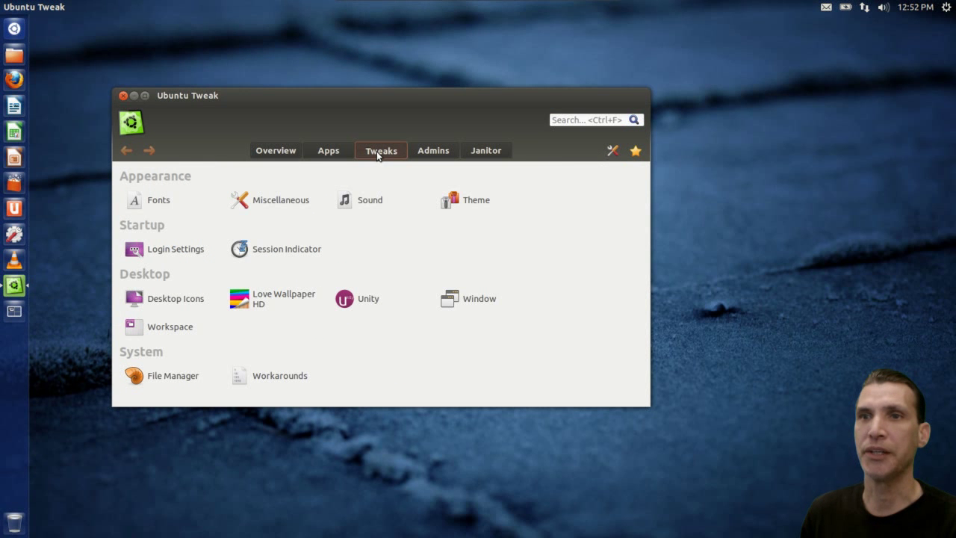
pyautogui.click(283, 298)
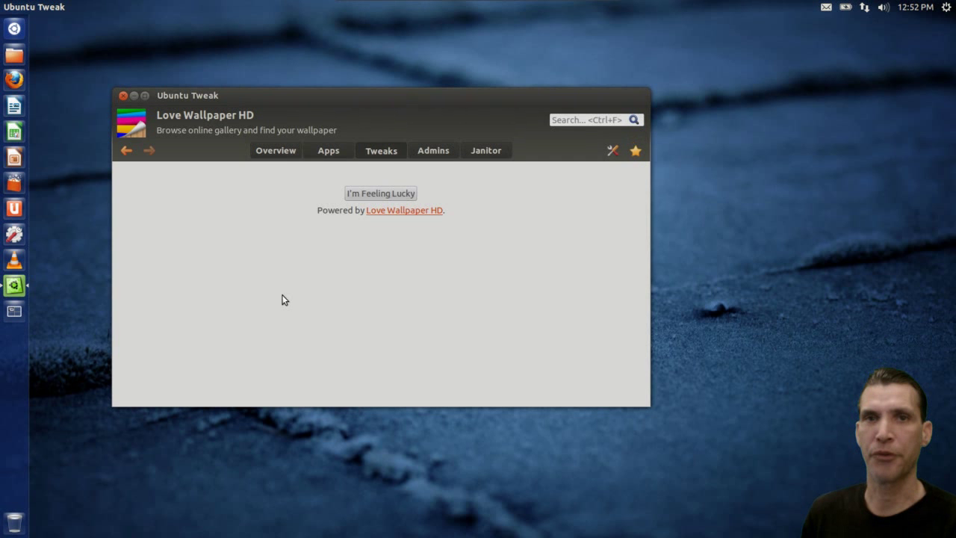
pyautogui.click(364, 196)
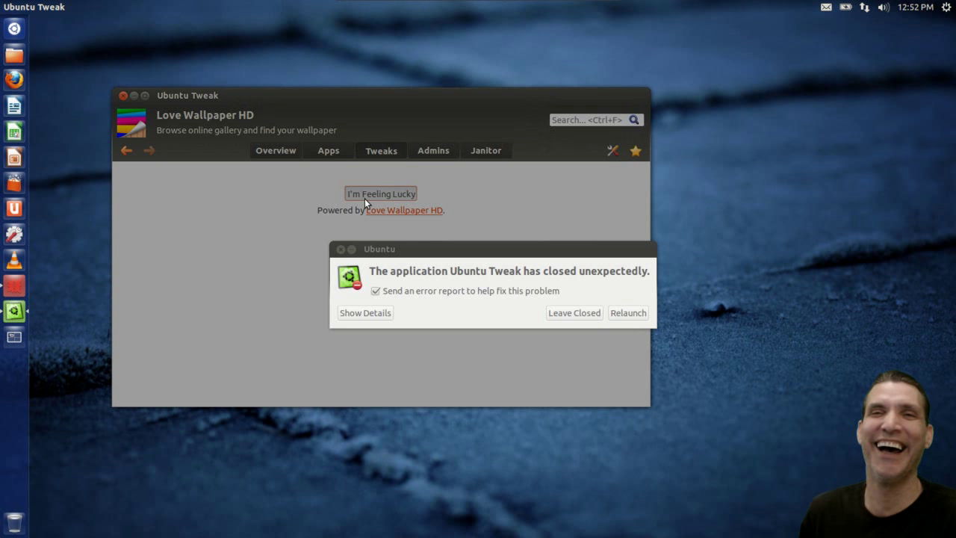
pyautogui.click(628, 313)
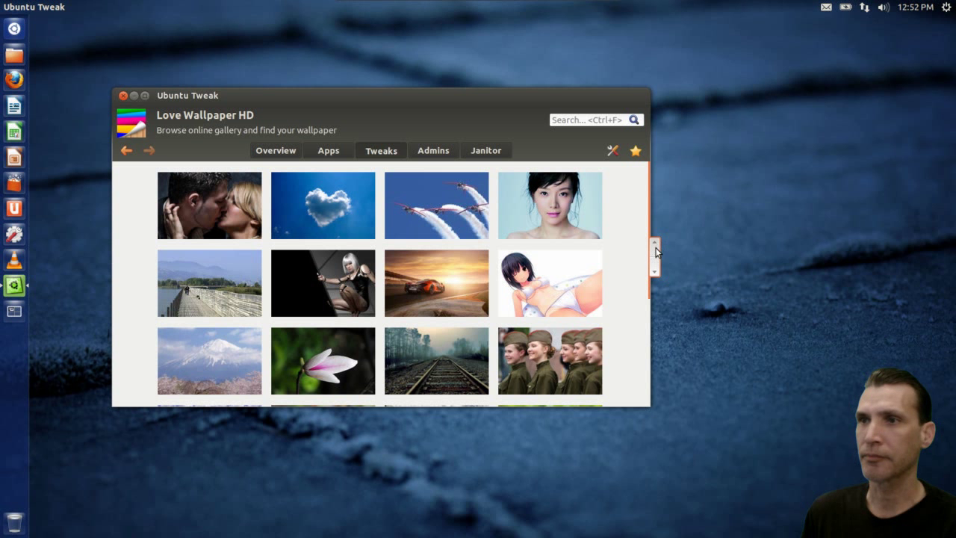
# - Browse the Love Wallpaper HD gallery and set the silver-haired android woman image as the desktop wallpaper
pyautogui.scroll(-5, 648, 340)
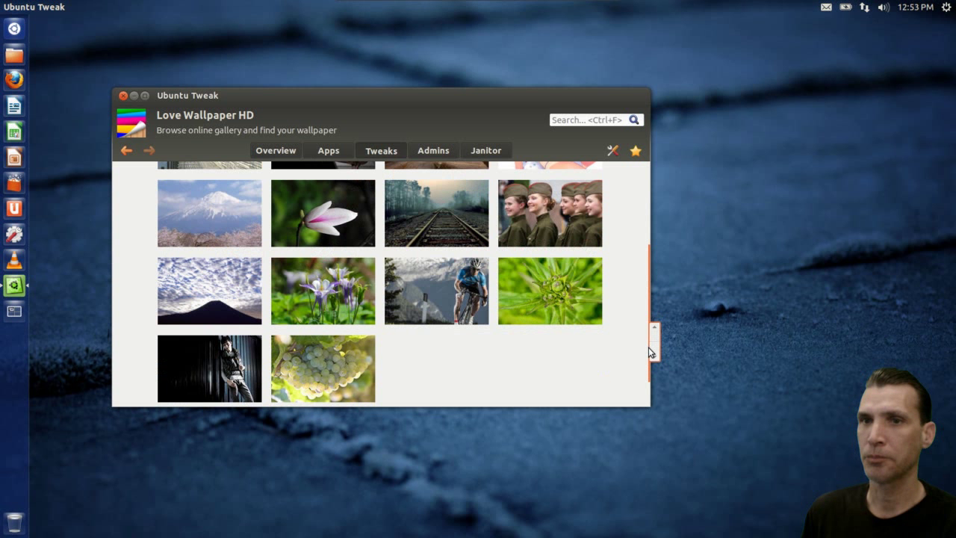
pyautogui.moveTo(646, 342); pyautogui.dragTo(542, 275)
pyautogui.click(321, 256)
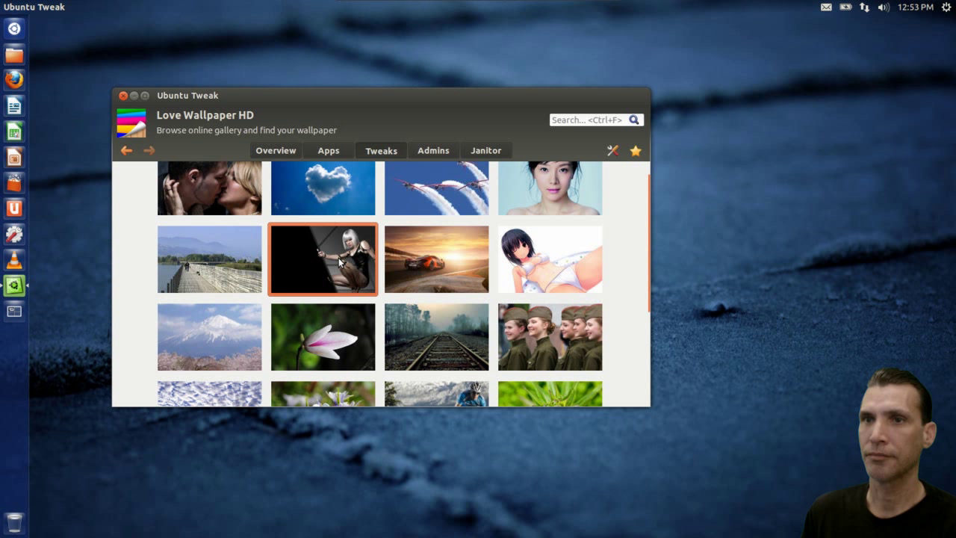
pyautogui.doubleClick(338, 258)
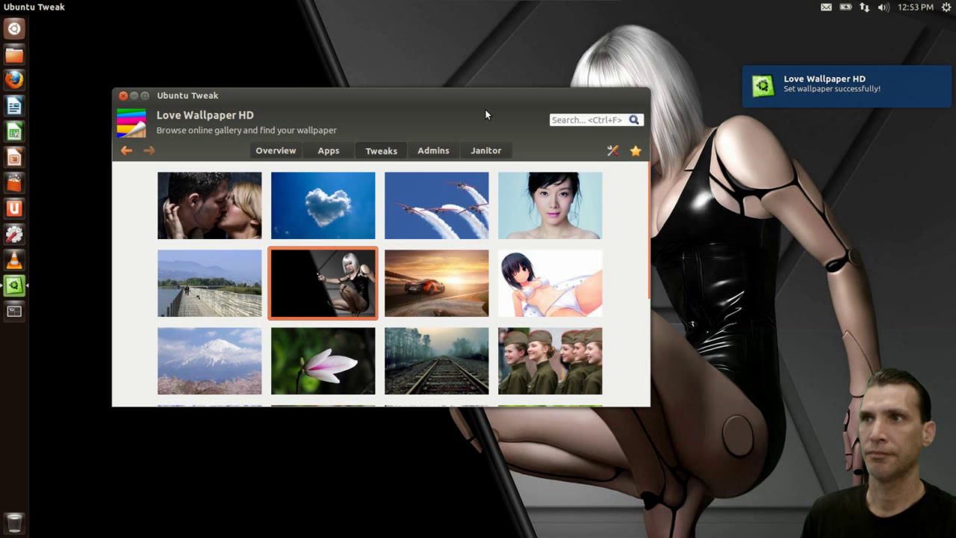
# - Move the window aside to view the whole wallpaper, bring it back and return to the tweaks overview
pyautogui.moveTo(276, 94); pyautogui.dragTo(319, 88)
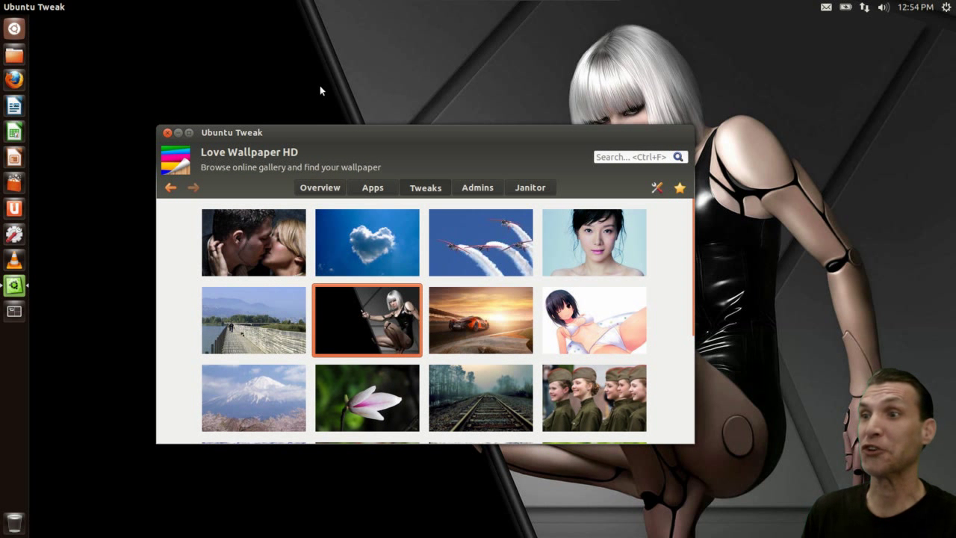
pyautogui.moveTo(342, 130); pyautogui.dragTo(29, 413)
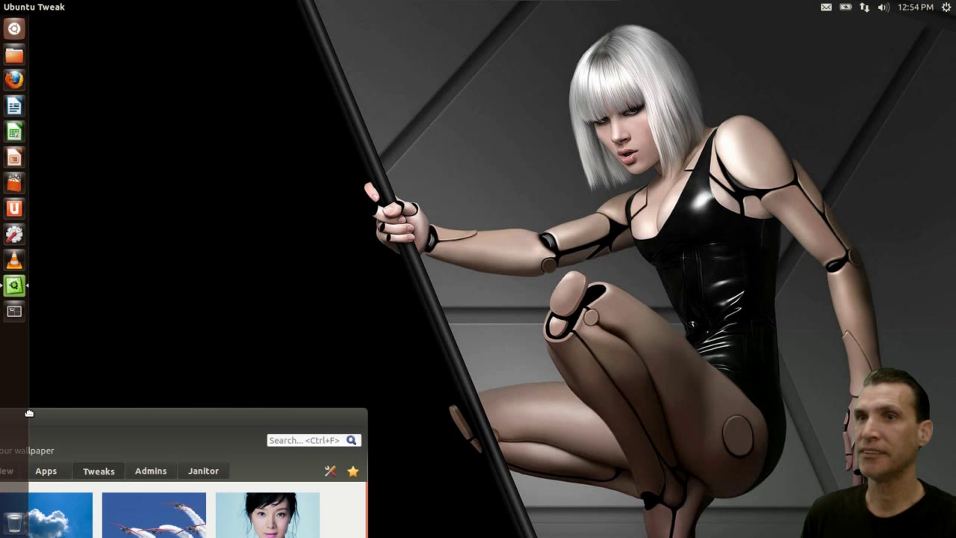
pyautogui.moveTo(29, 412); pyautogui.dragTo(310, 131)
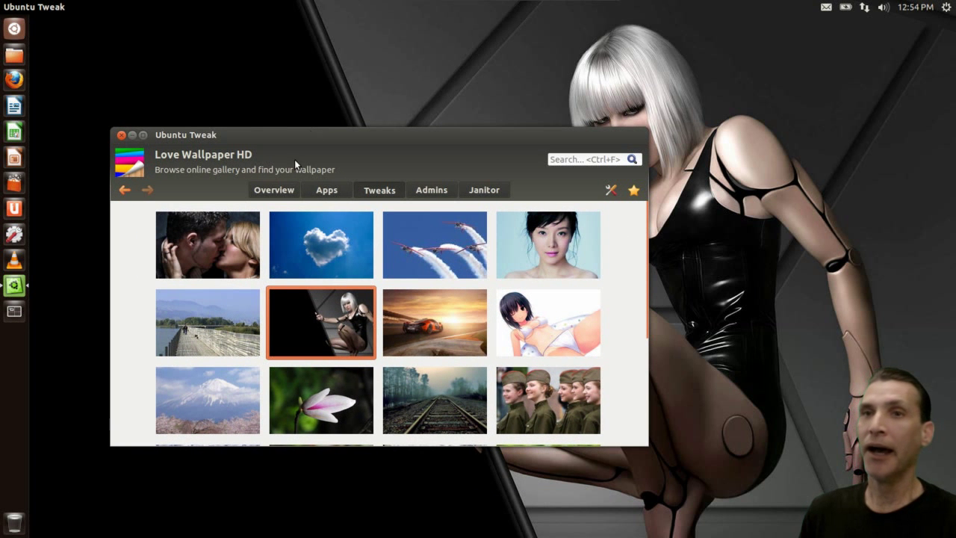
pyautogui.click(124, 191)
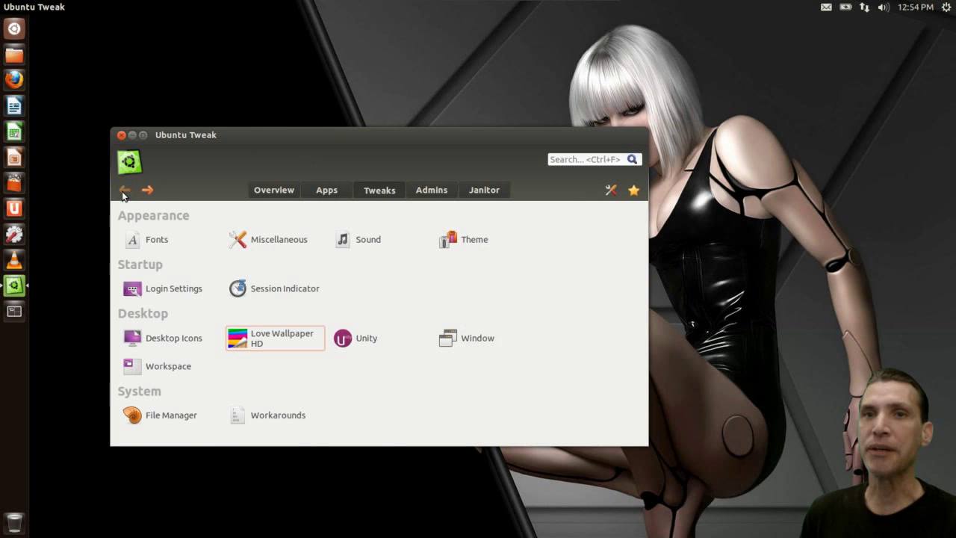
# - Try a launcher icon size of 64 in the Unity tweaks and set it to 33
pyautogui.click(365, 342)
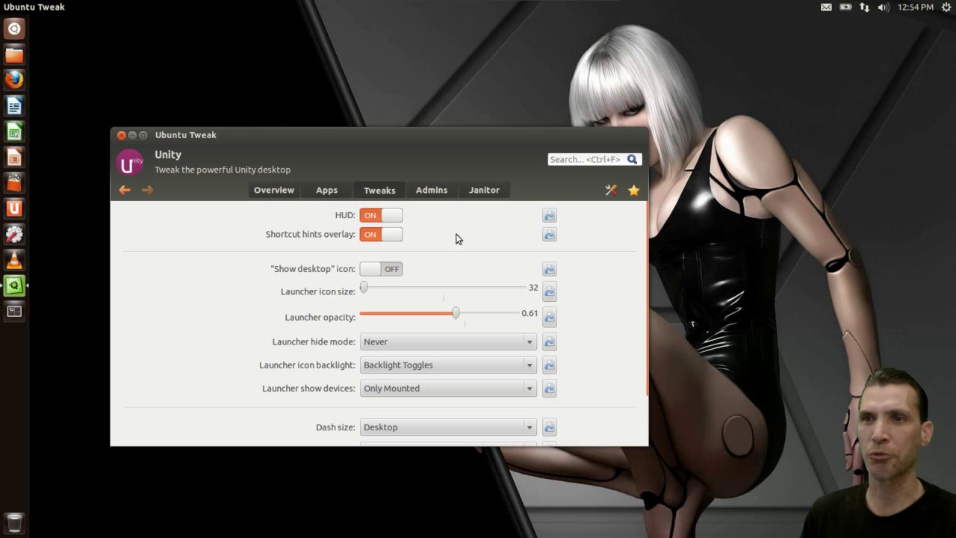
pyautogui.scroll(-5, 468, 260)
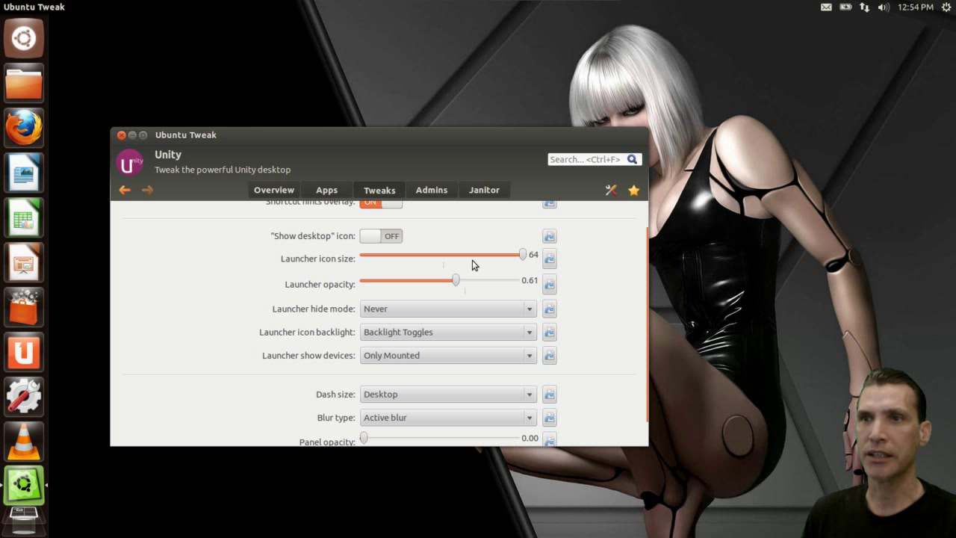
pyautogui.moveTo(522, 254); pyautogui.dragTo(517, 254)
pyautogui.moveTo(431, 258); pyautogui.dragTo(368, 260)
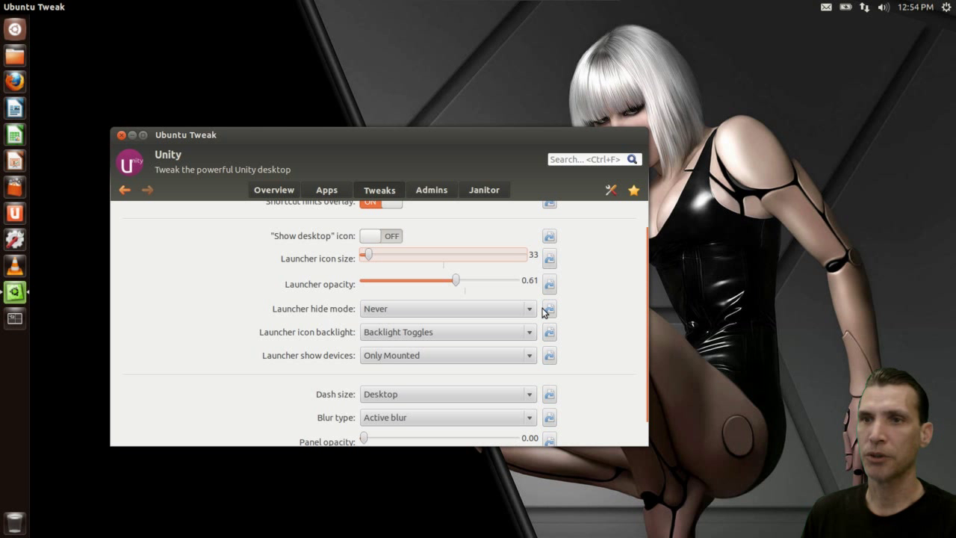
pyautogui.scroll(-1, 651, 310)
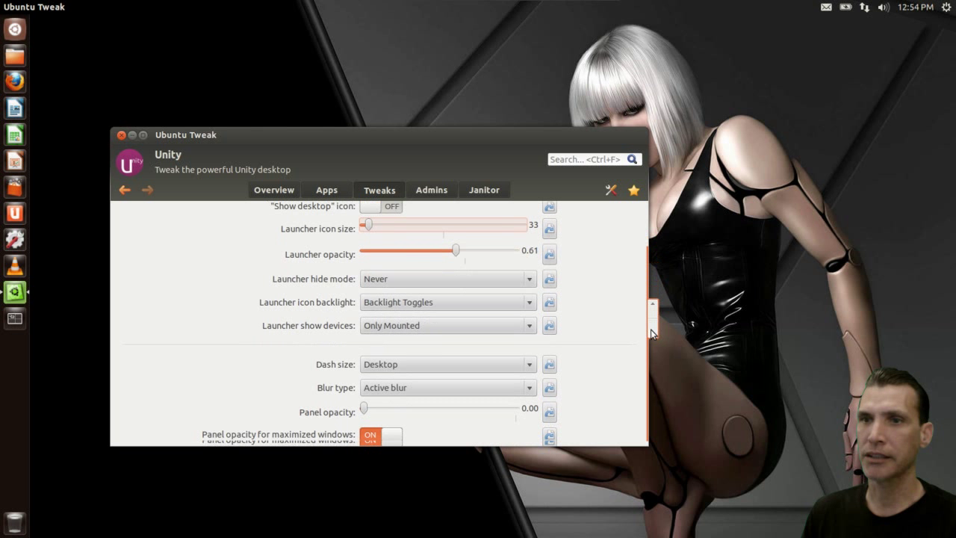
# - Leave the Unity settings and set the window control button position to Right in the Window tweaks
pyautogui.moveTo(643, 416); pyautogui.dragTo(618, 203)
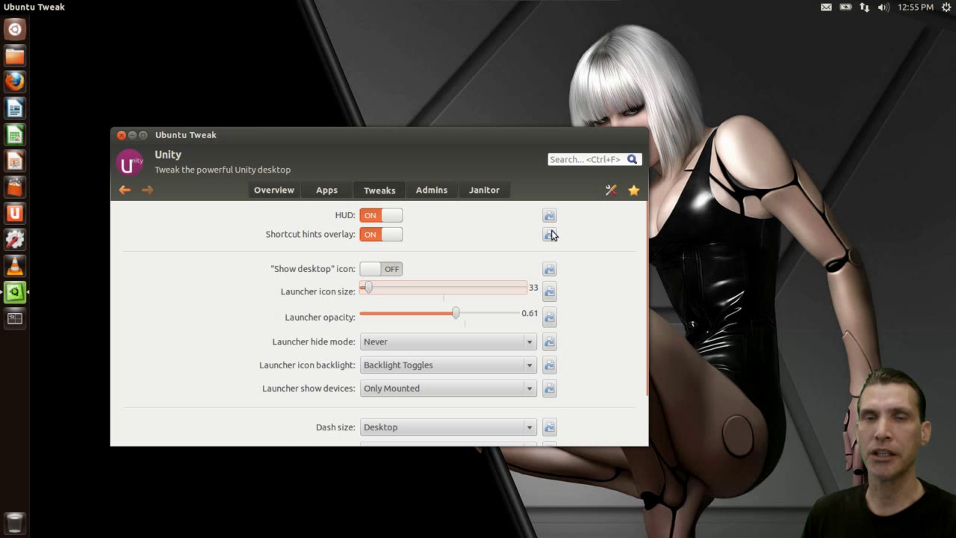
pyautogui.click(124, 191)
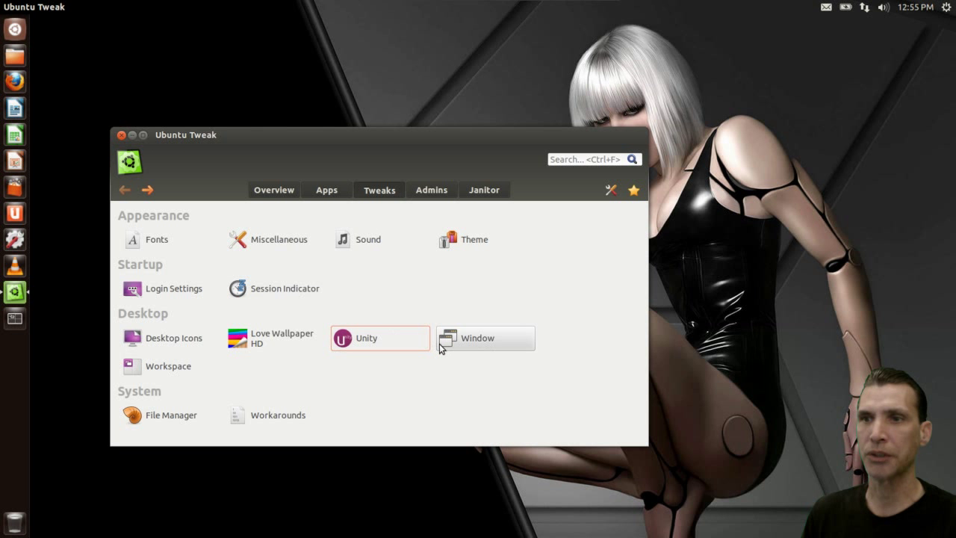
pyautogui.click(475, 342)
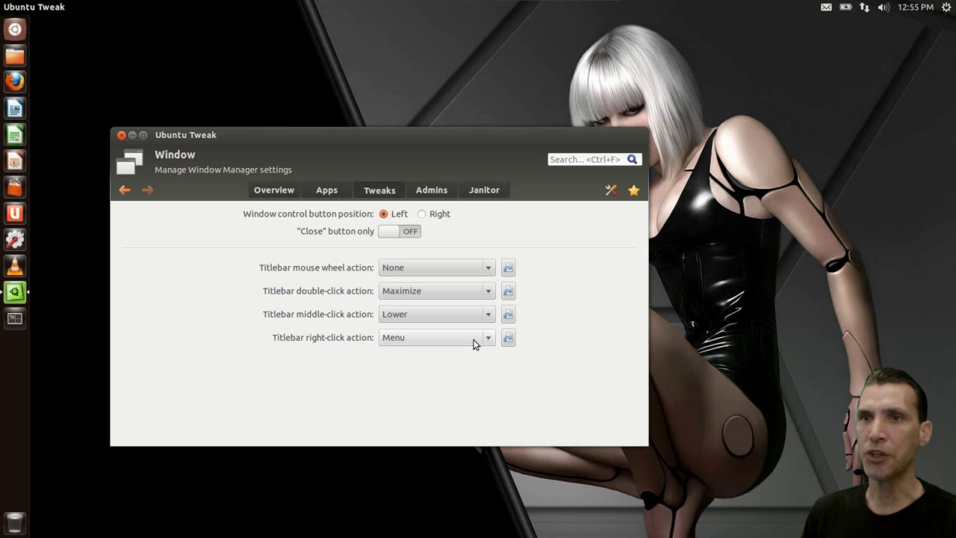
pyautogui.click(423, 214)
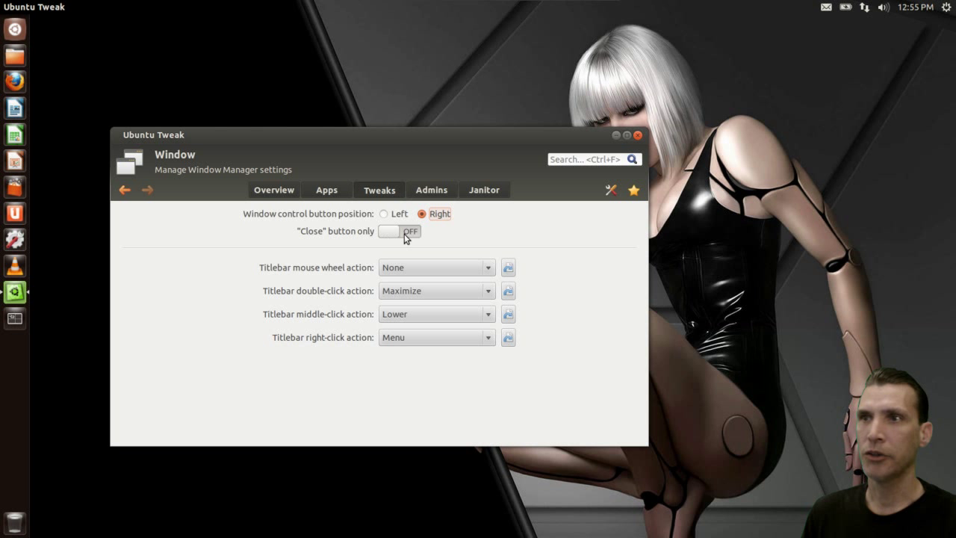
# - Set the titlebar mouse wheel action to Roll up, test it on the titlebar and return to the tweaks overview
pyautogui.click(426, 273)
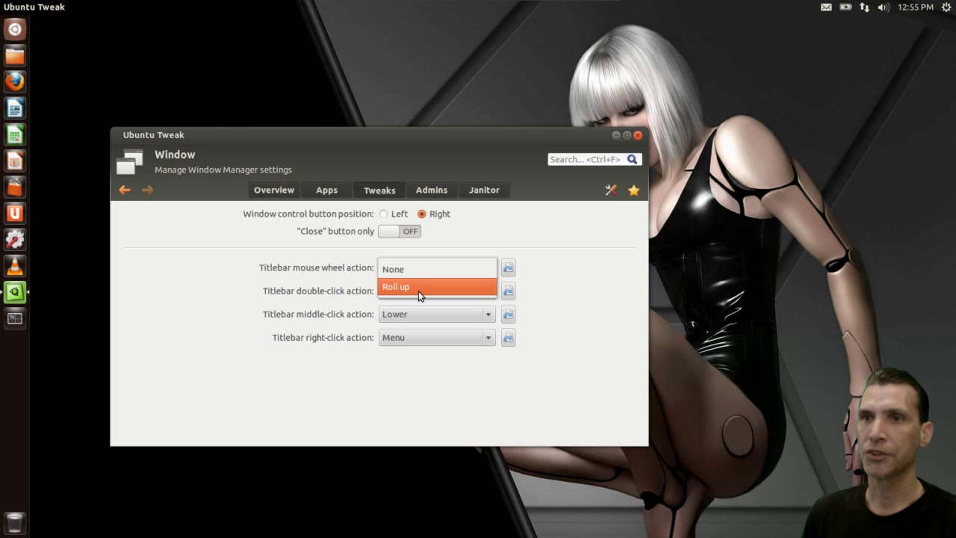
pyautogui.click(419, 290)
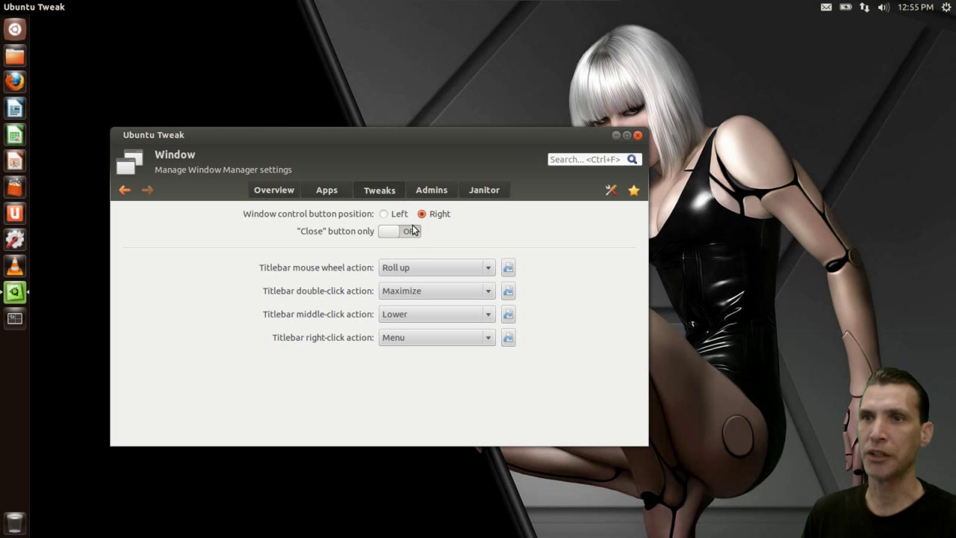
pyautogui.scroll(1, 362, 134)
pyautogui.scroll(-1, 362, 133)
pyautogui.scroll(1, 361, 134)
pyautogui.scroll(-1, 362, 134)
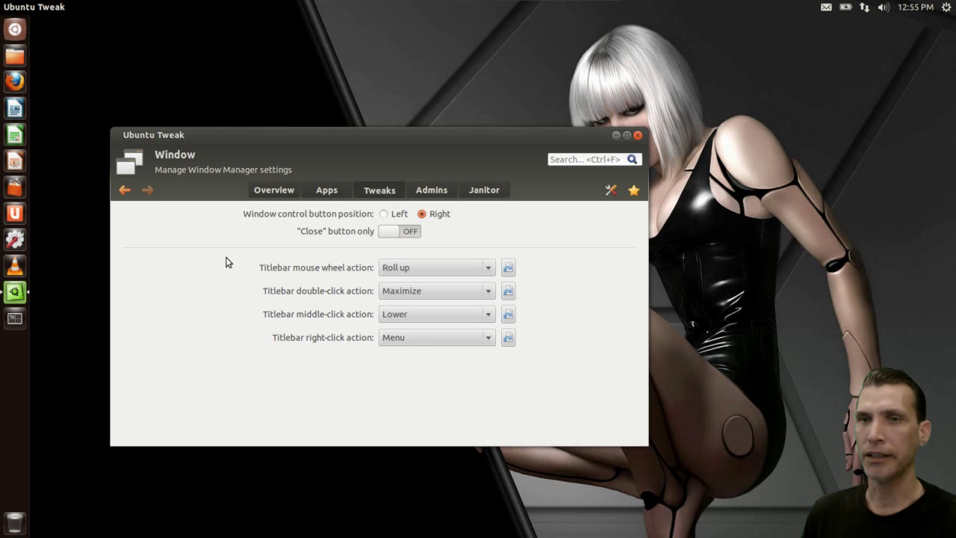
pyautogui.click(125, 191)
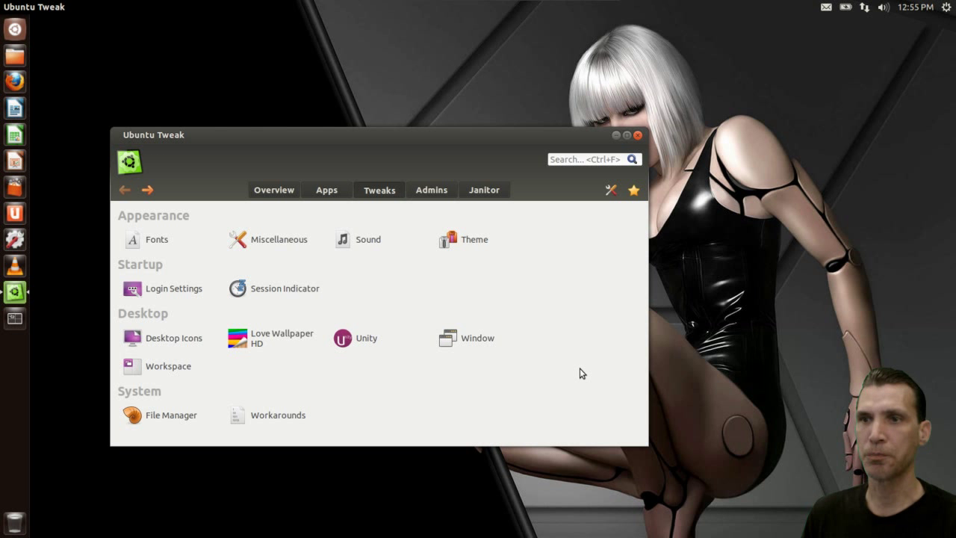
# - Review the Workarounds tweaks and the Login Settings, including the login screen logo and background options, and return to the tweaks overview
pyautogui.click(267, 422)
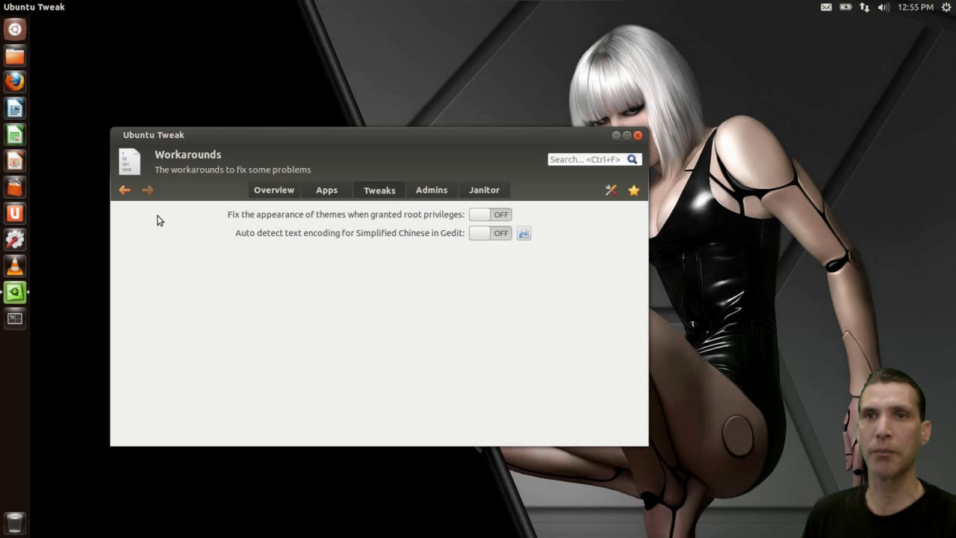
pyautogui.click(124, 190)
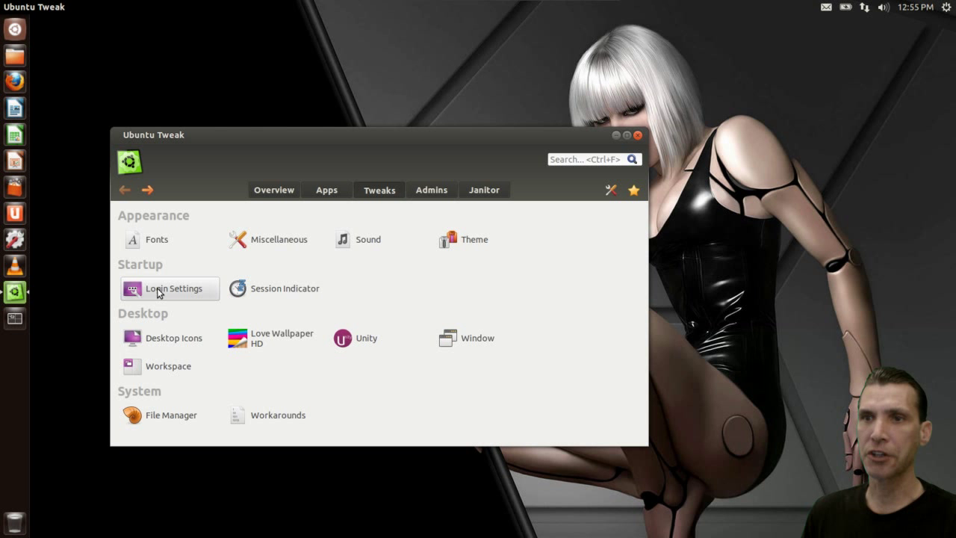
pyautogui.click(158, 290)
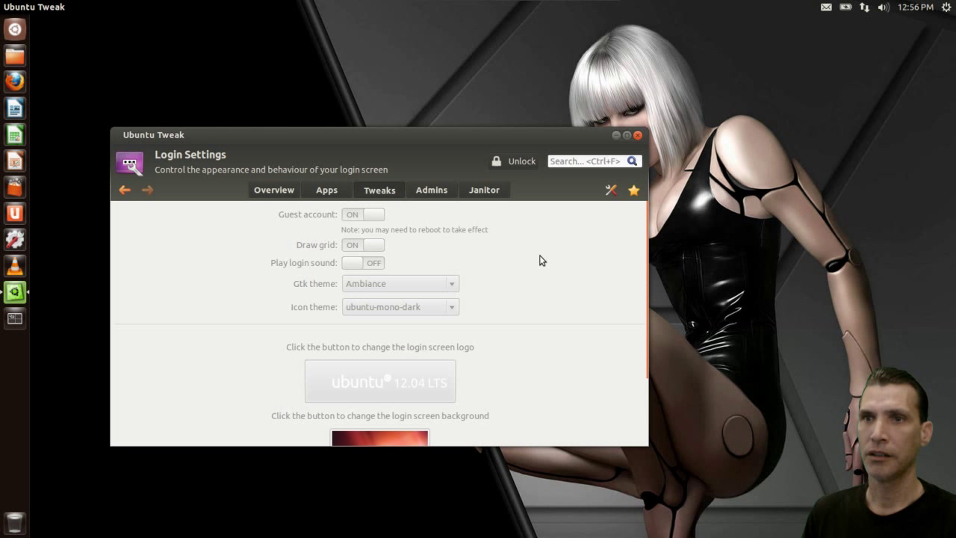
pyautogui.scroll(-1, 541, 260)
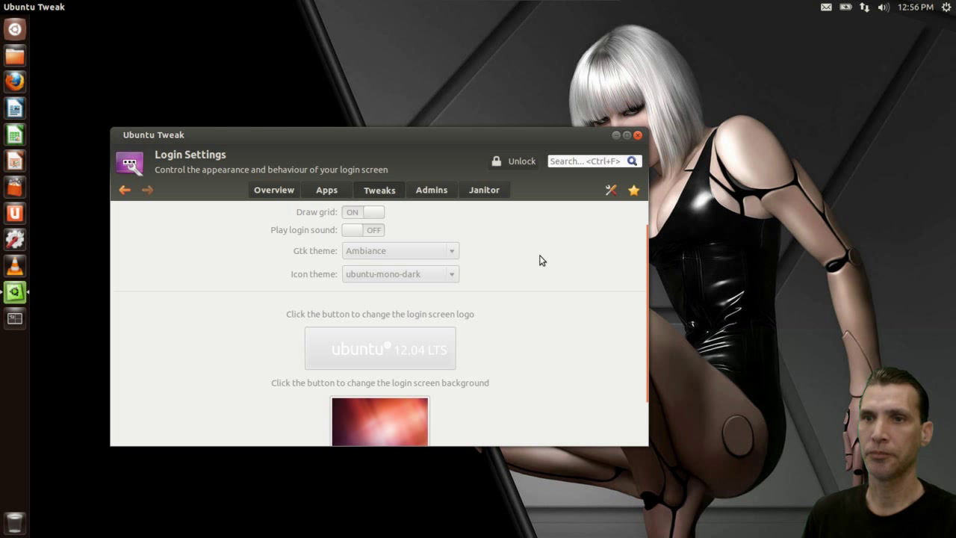
pyautogui.scroll(-2, 541, 260)
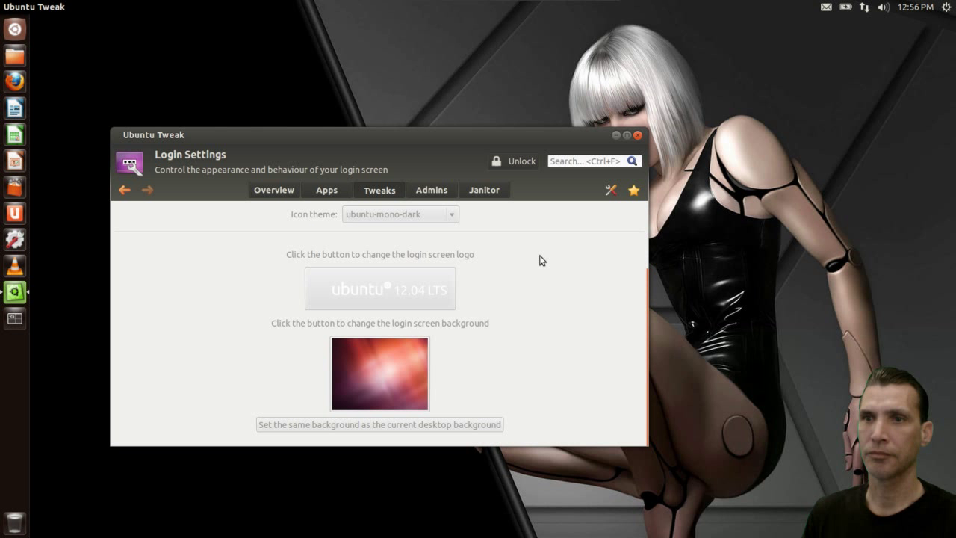
pyautogui.scroll(3, 542, 259)
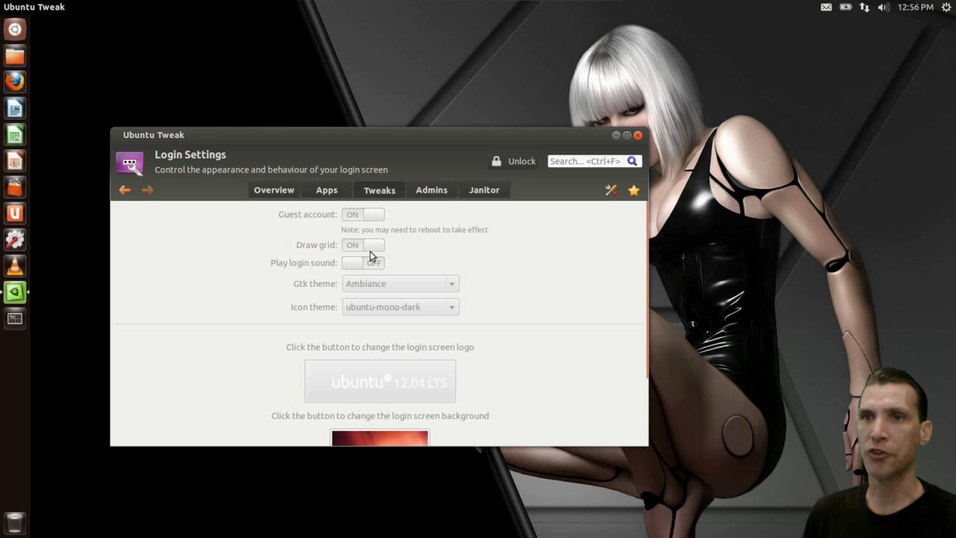
pyautogui.scroll(-3, 543, 248)
pyautogui.scroll(3, 543, 248)
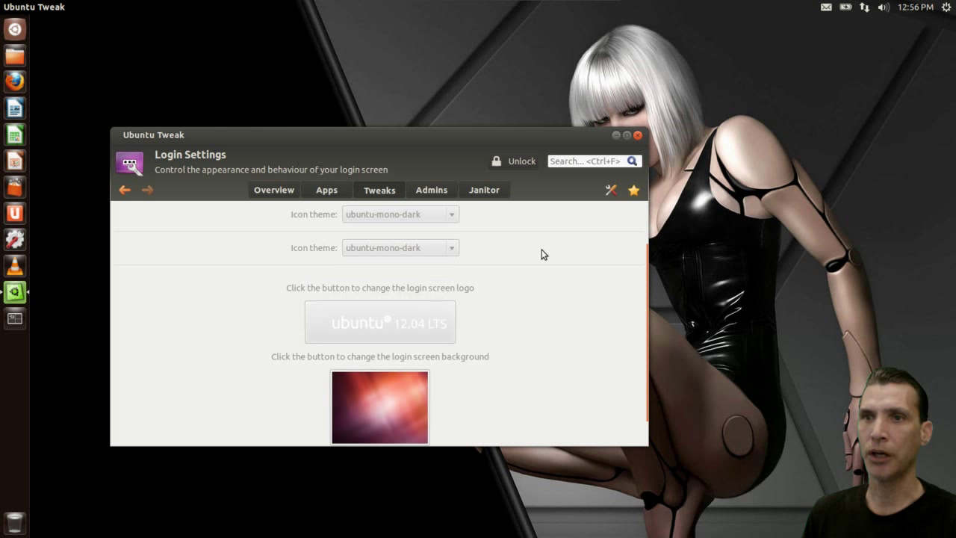
pyautogui.click(124, 190)
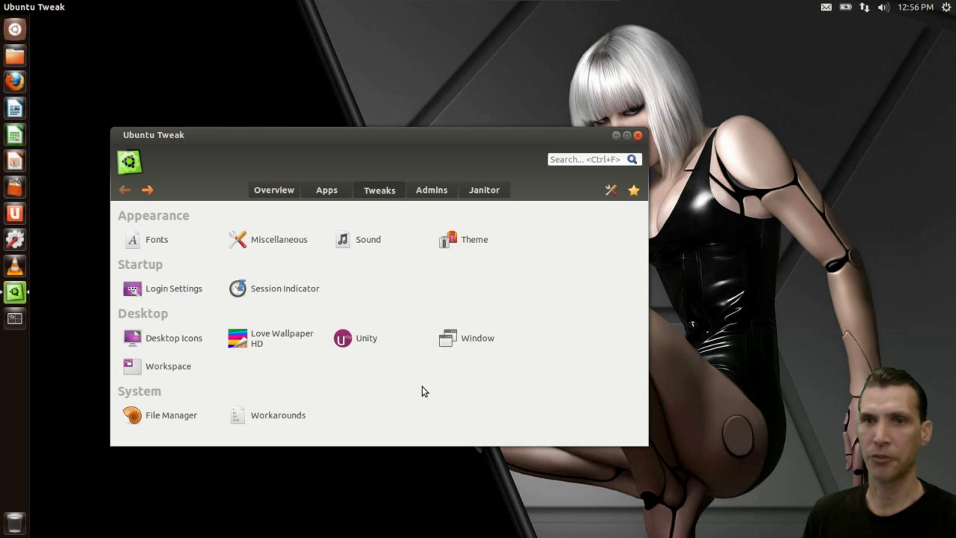
# - Review the Desktop Icons visibility and rename options and return to the tweaks overview
pyautogui.click(165, 341)
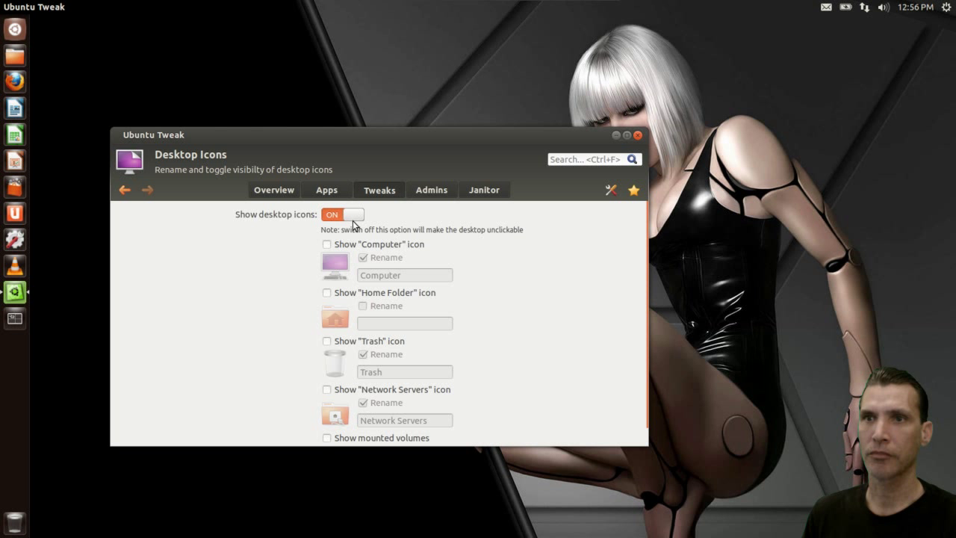
pyautogui.scroll(-1, 547, 316)
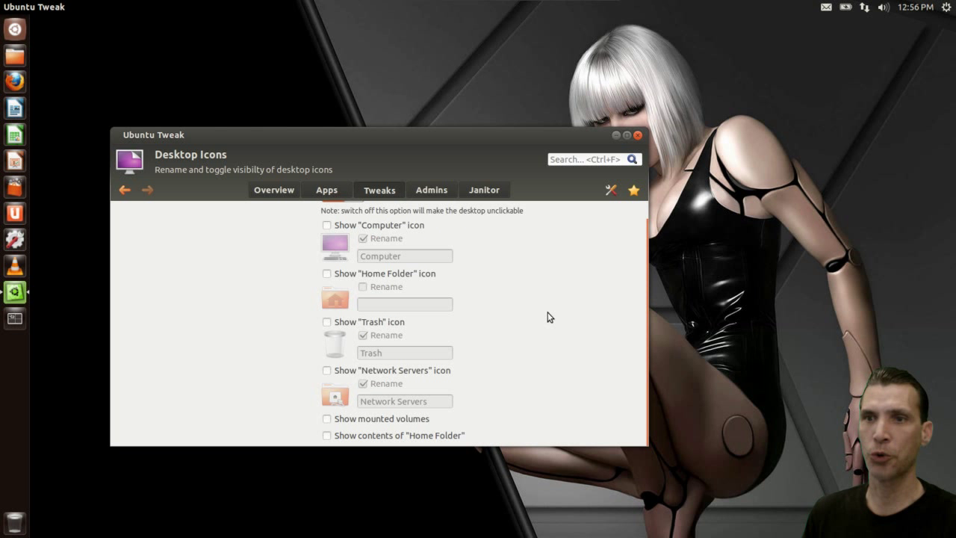
pyautogui.scroll(1, 547, 316)
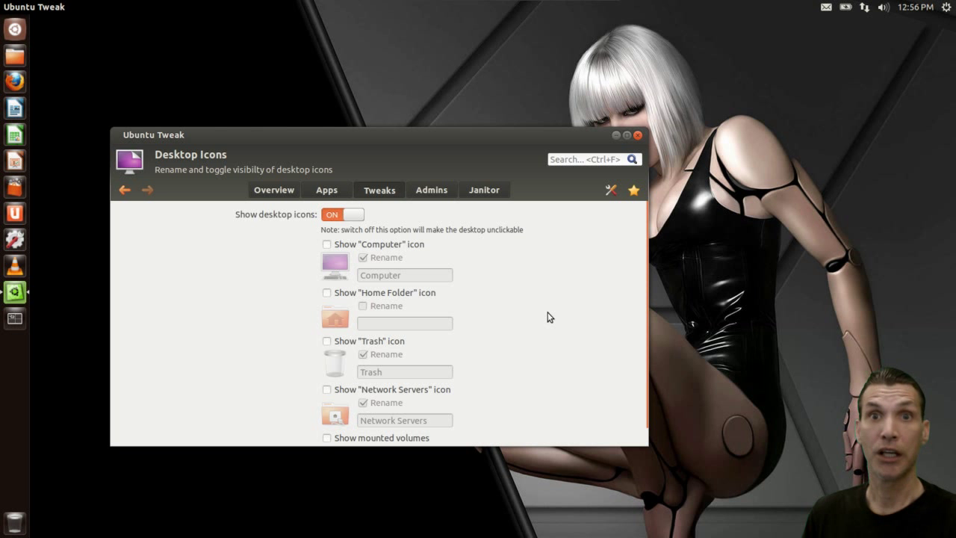
pyautogui.click(124, 190)
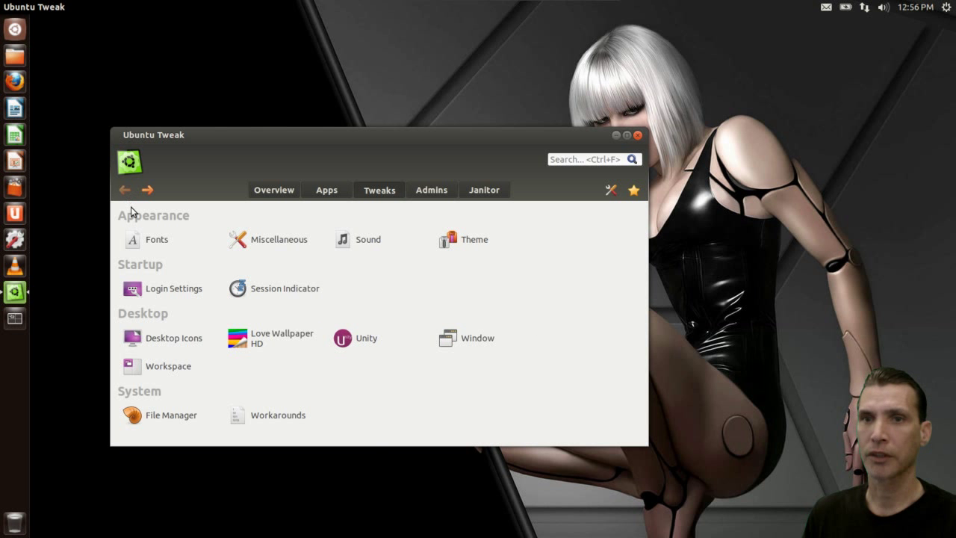
# - Assign Show Workspaces to the top-left screen corner in the Workspace tweaks, test the corner and return to the first workspace
pyautogui.click(177, 378)
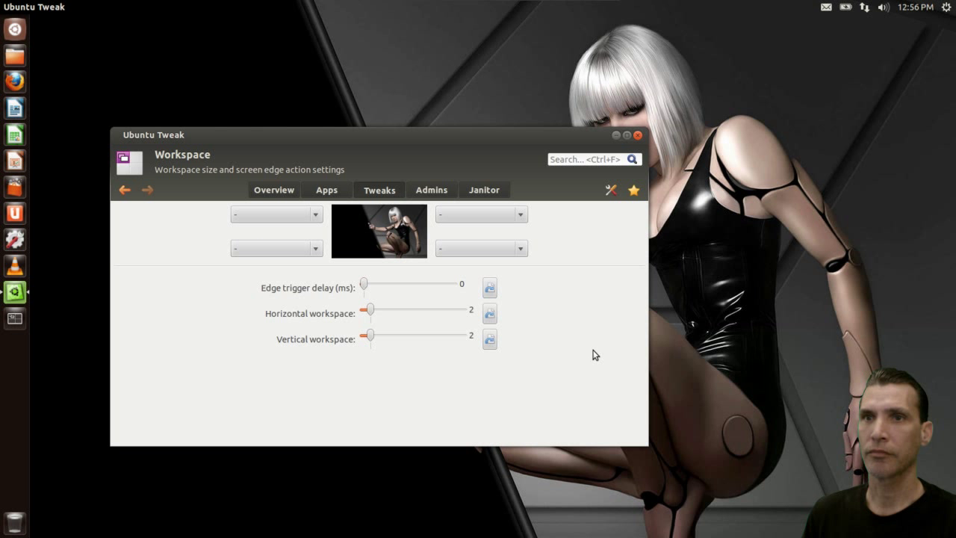
pyautogui.click(274, 215)
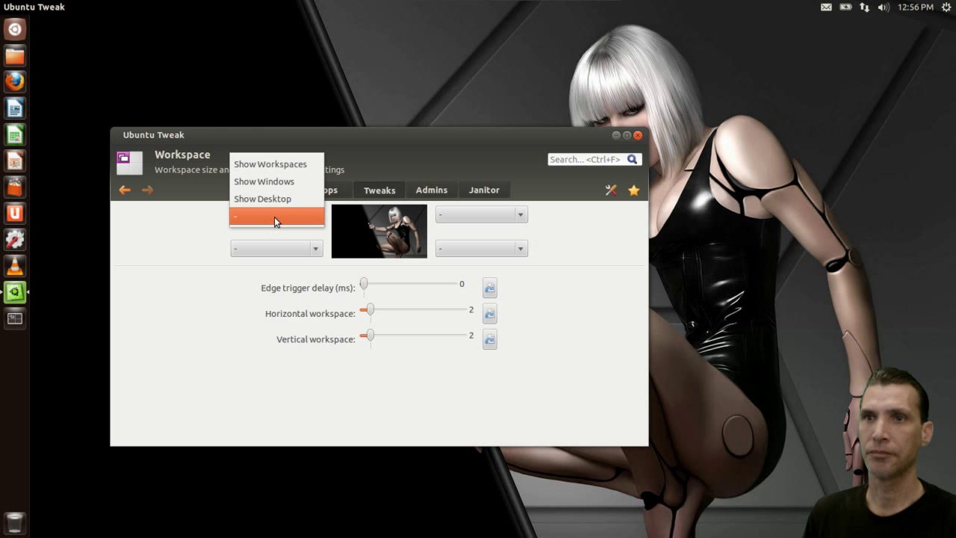
pyautogui.click(274, 216)
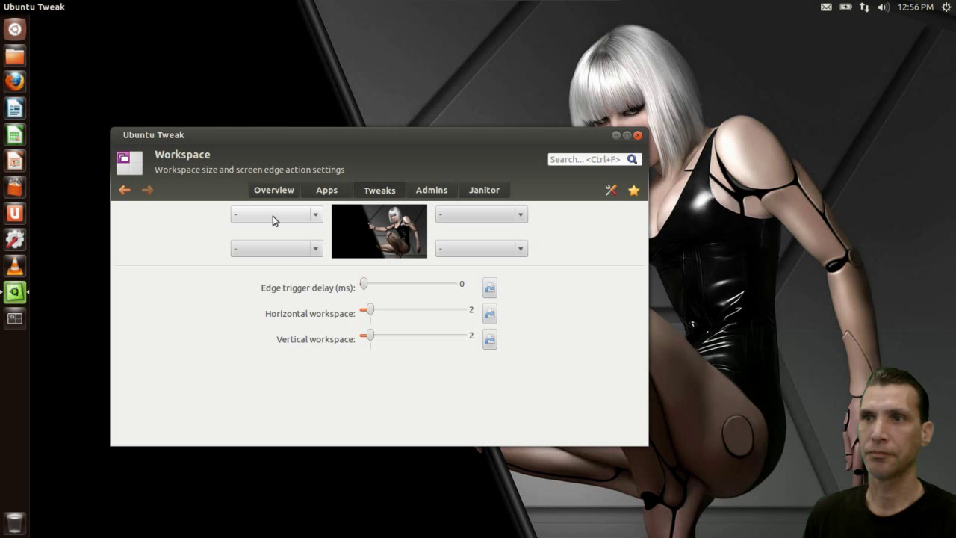
pyautogui.click(272, 216)
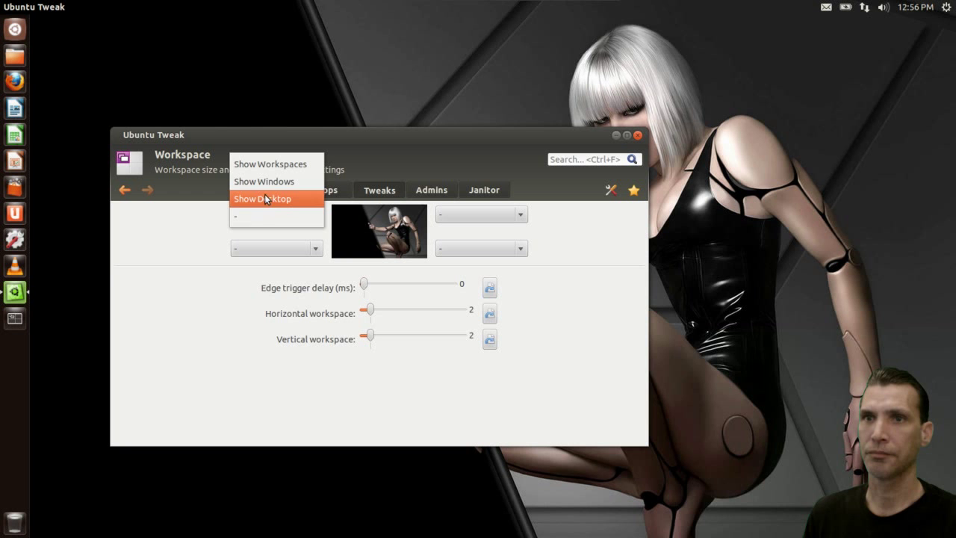
pyautogui.click(265, 166)
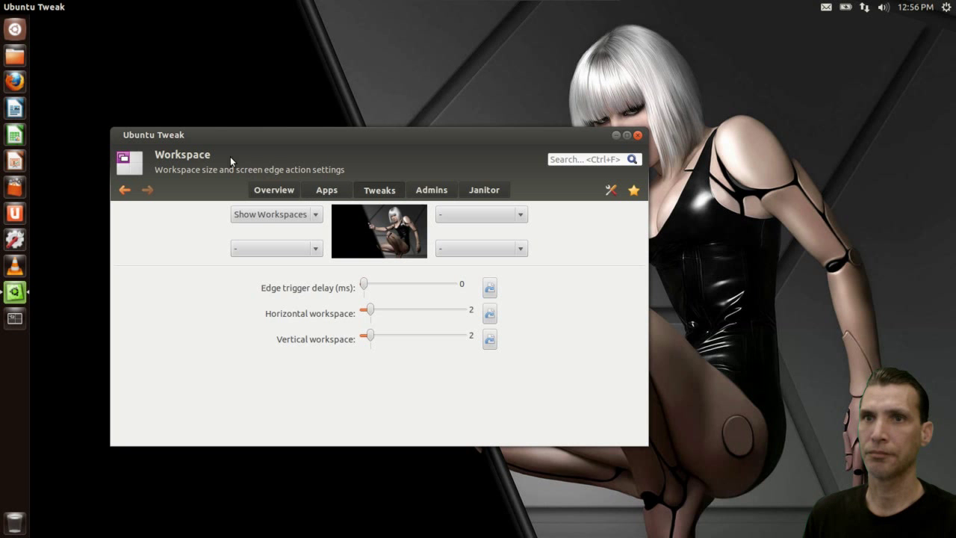
pyautogui.moveTo(2, 3)
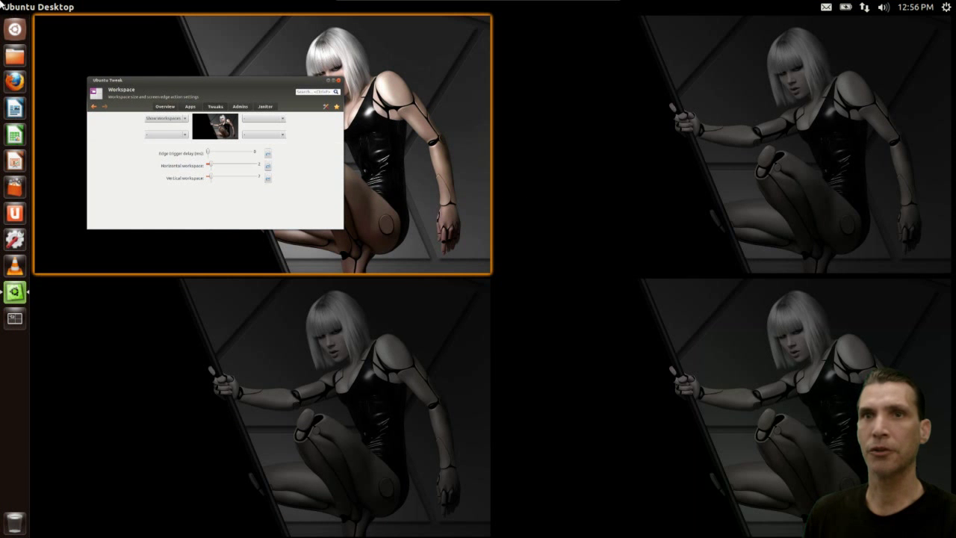
pyautogui.click(291, 242)
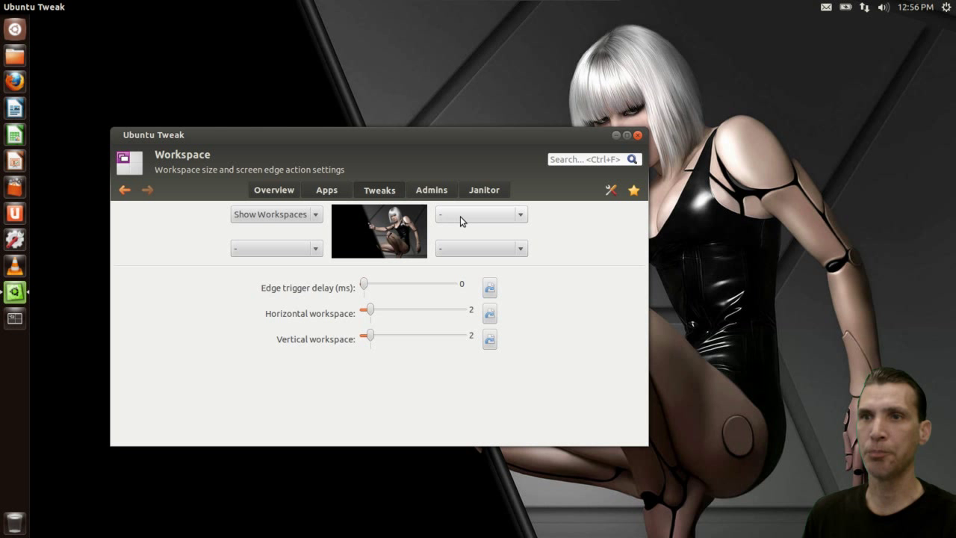
# - Assign Show Windows to the bottom-left screen corner and test it with the Home folder window open
pyautogui.click(292, 251)
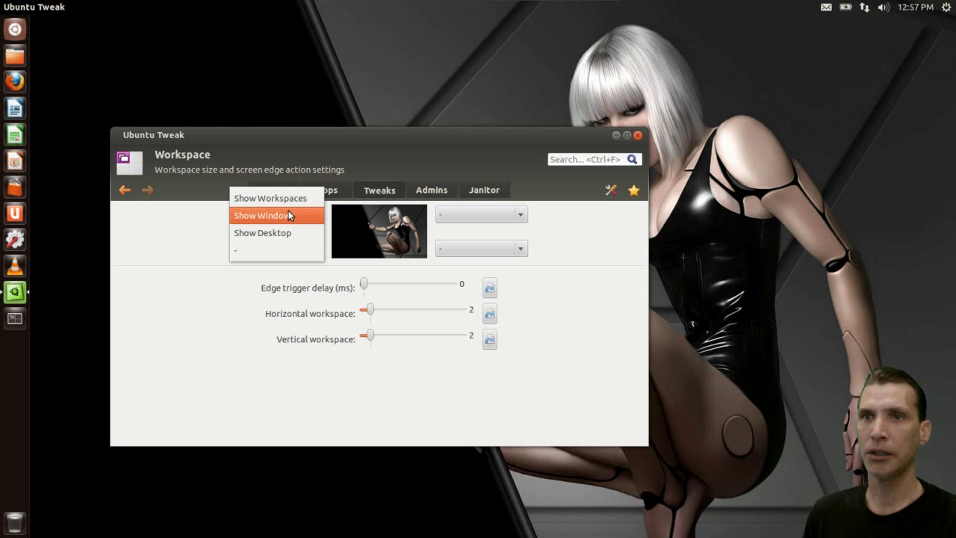
pyautogui.click(288, 215)
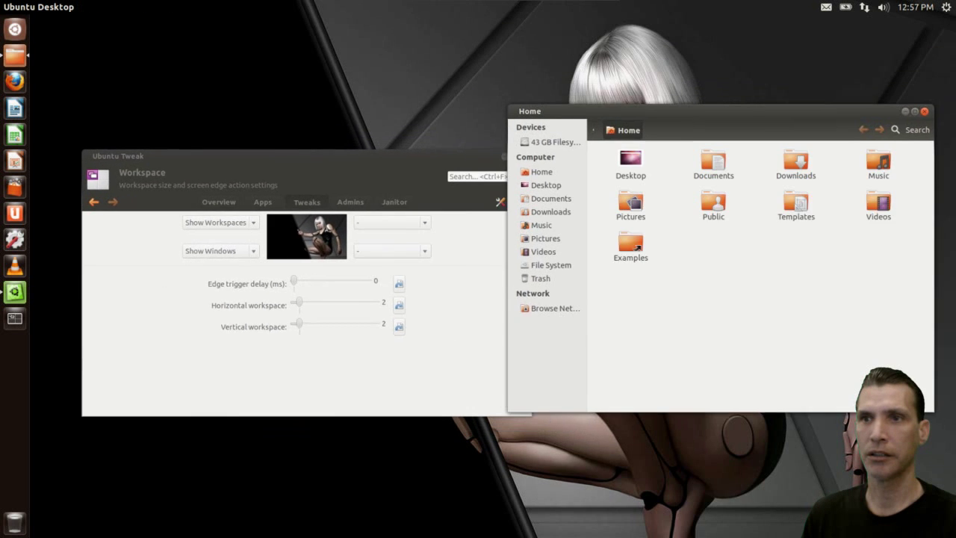
pyautogui.press('Escape')
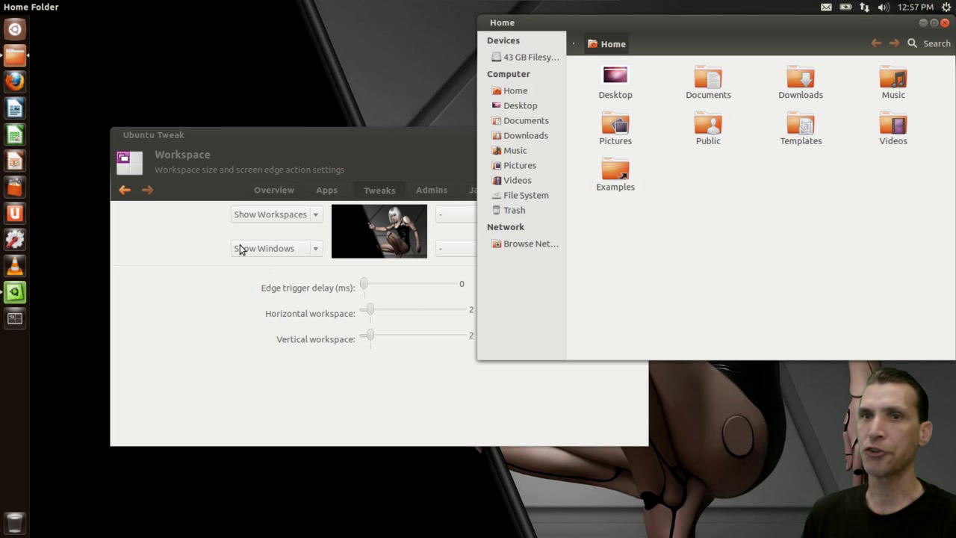
# - Bring the Workspace settings to the front, set the horizontal and vertical workspaces to 4 each and show the workspace overview
pyautogui.moveTo(314, 136); pyautogui.dragTo(274, 171)
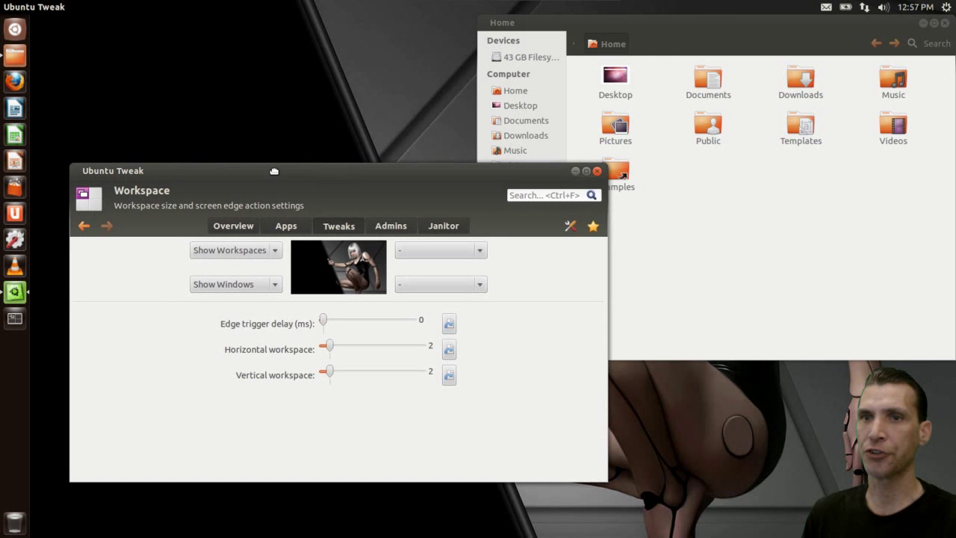
pyautogui.click(483, 256)
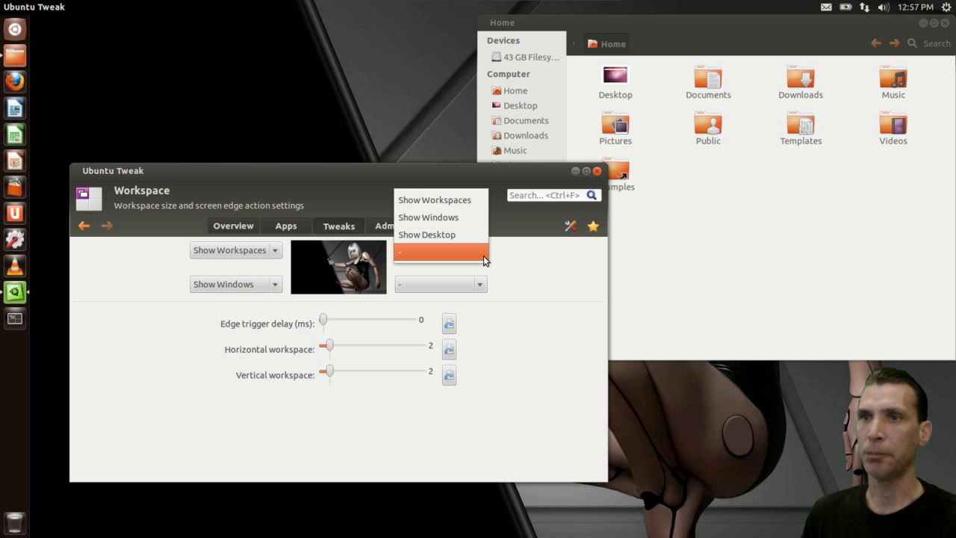
pyautogui.click(483, 255)
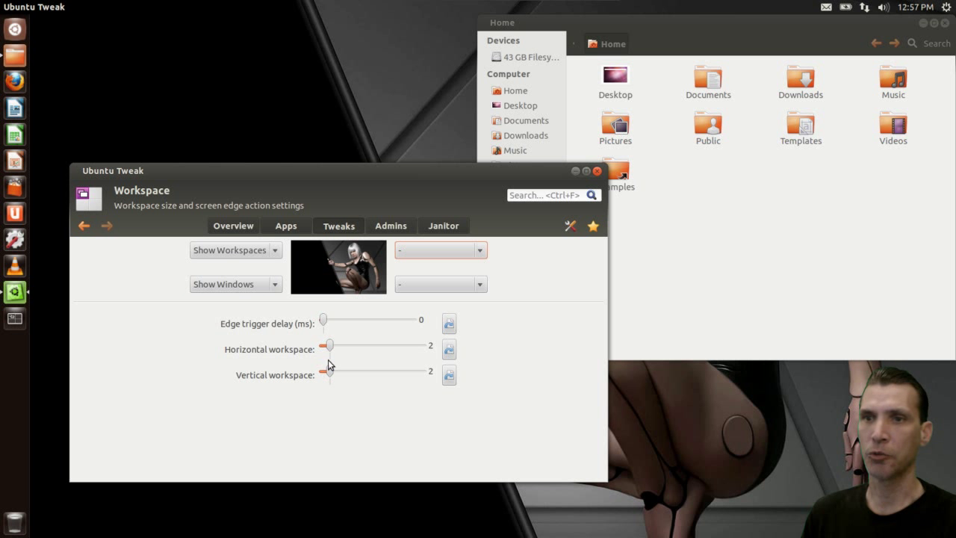
pyautogui.moveTo(329, 349); pyautogui.dragTo(344, 366)
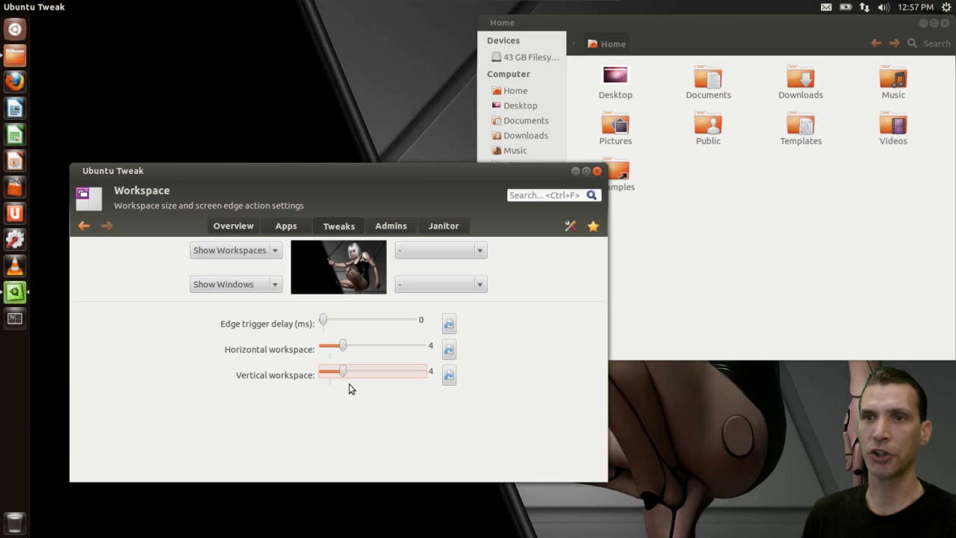
pyautogui.moveTo(1, 3)
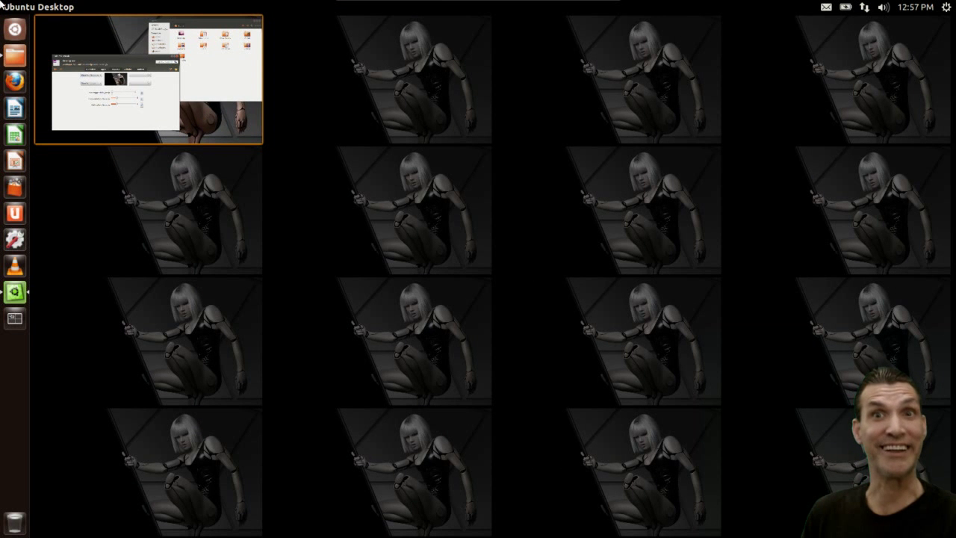
# - Return to the first workspace, leave the Workspace tweaks and review the File Manager settings
pyautogui.click(134, 97)
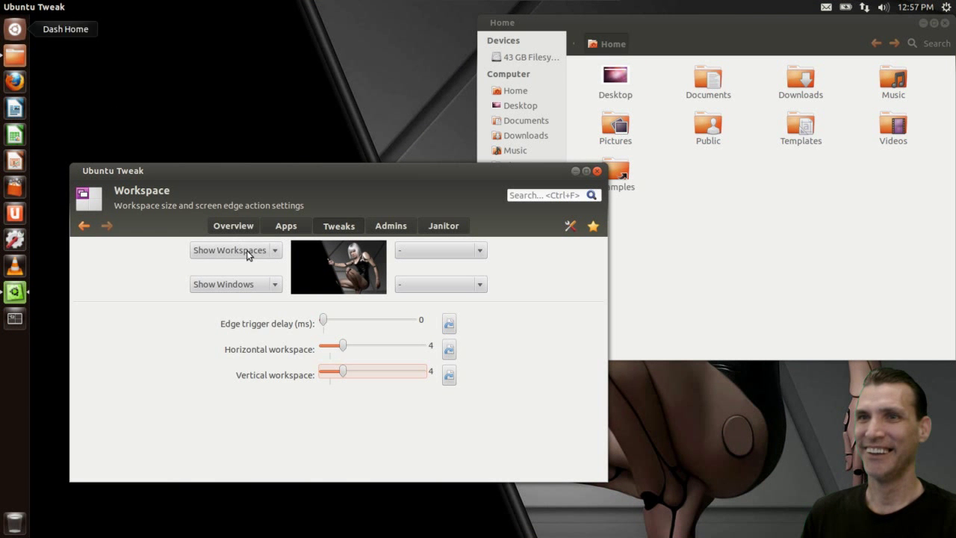
pyautogui.click(83, 228)
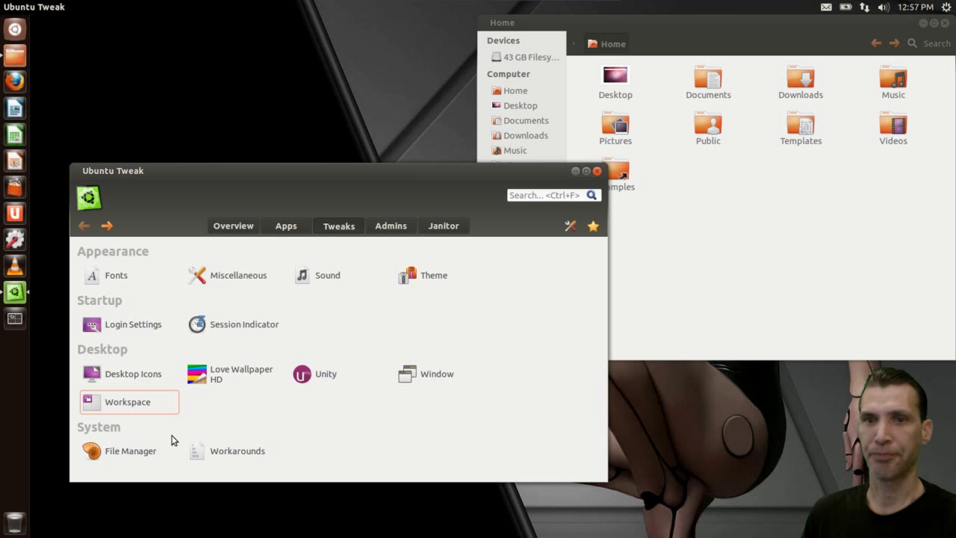
pyautogui.click(116, 453)
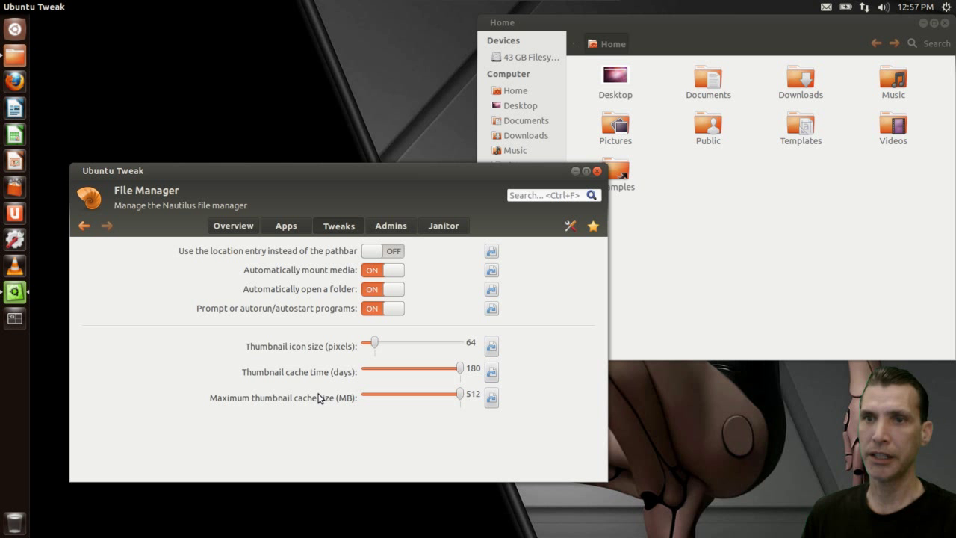
# - Review the Enabled PPAs and All lists in the admin Source Center, then return to the admin overview and decline the source data update
pyautogui.click(393, 229)
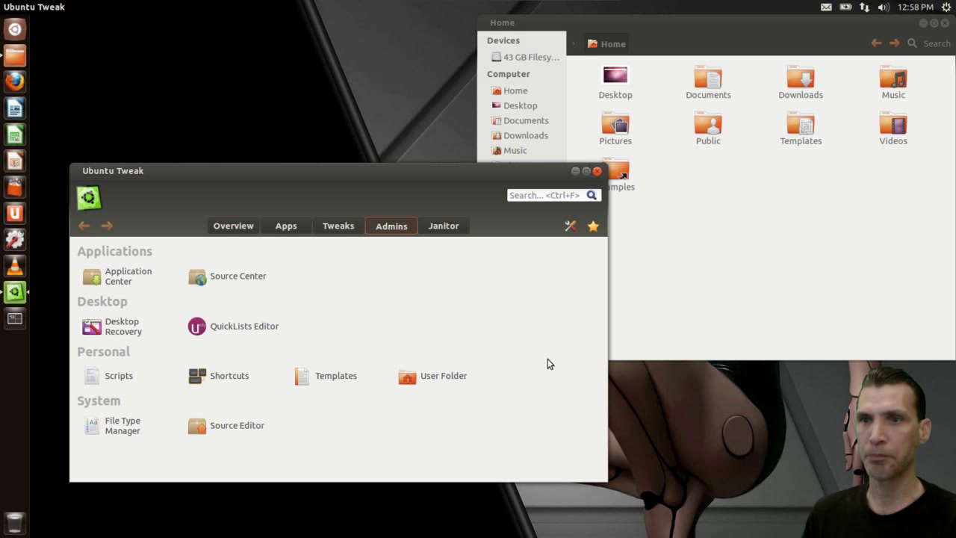
pyautogui.click(227, 279)
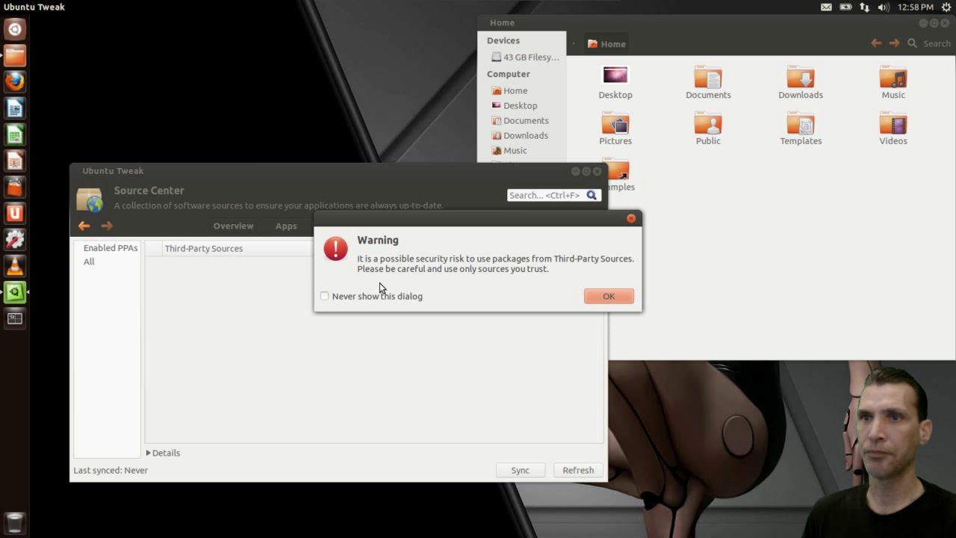
pyautogui.click(608, 296)
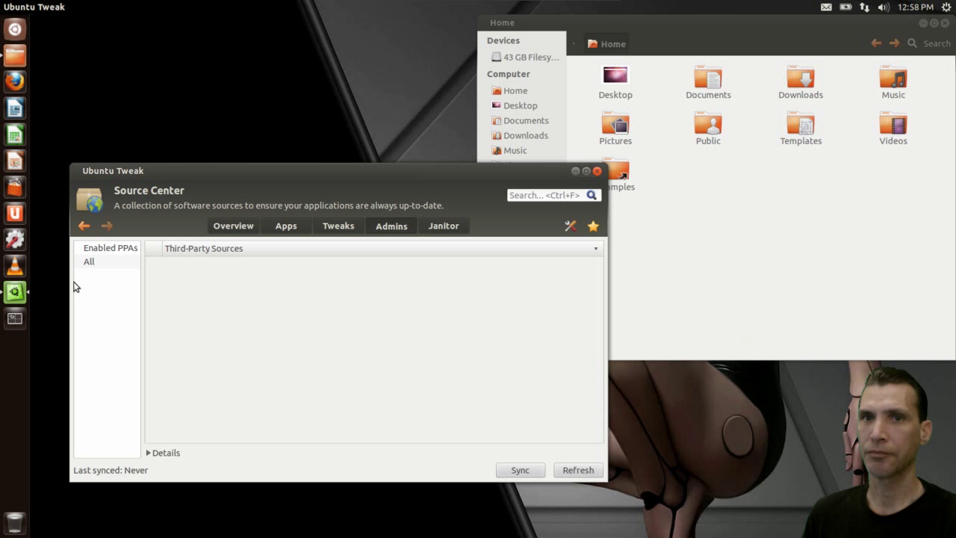
pyautogui.click(101, 249)
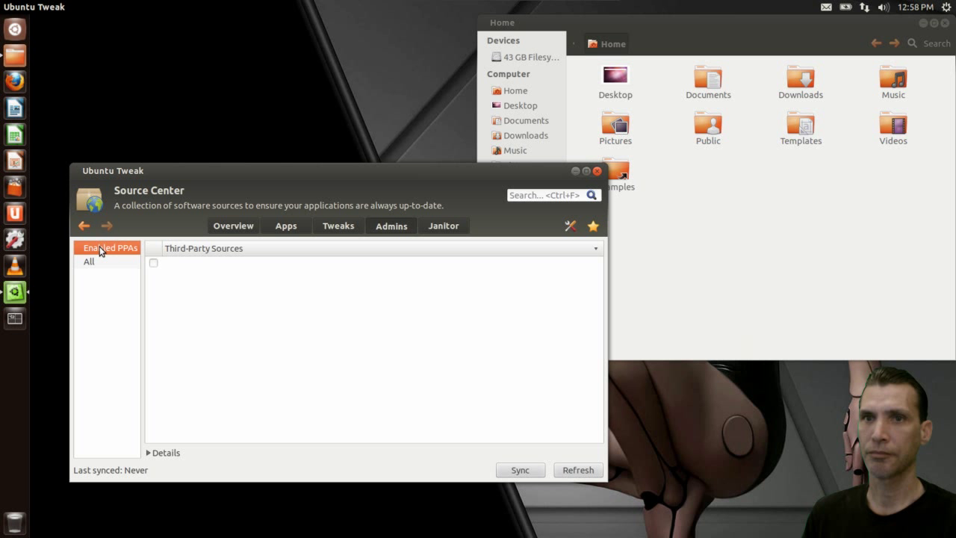
pyautogui.click(98, 263)
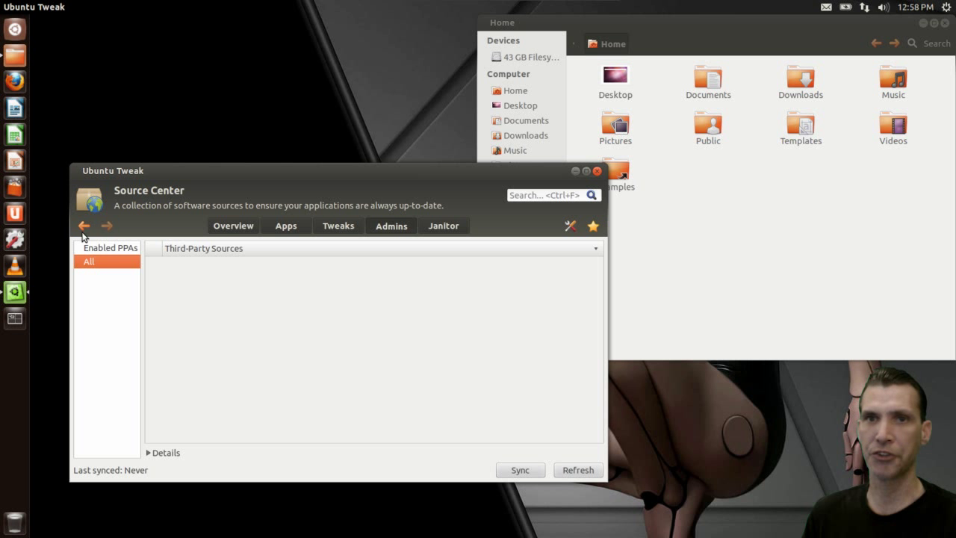
pyautogui.click(84, 225)
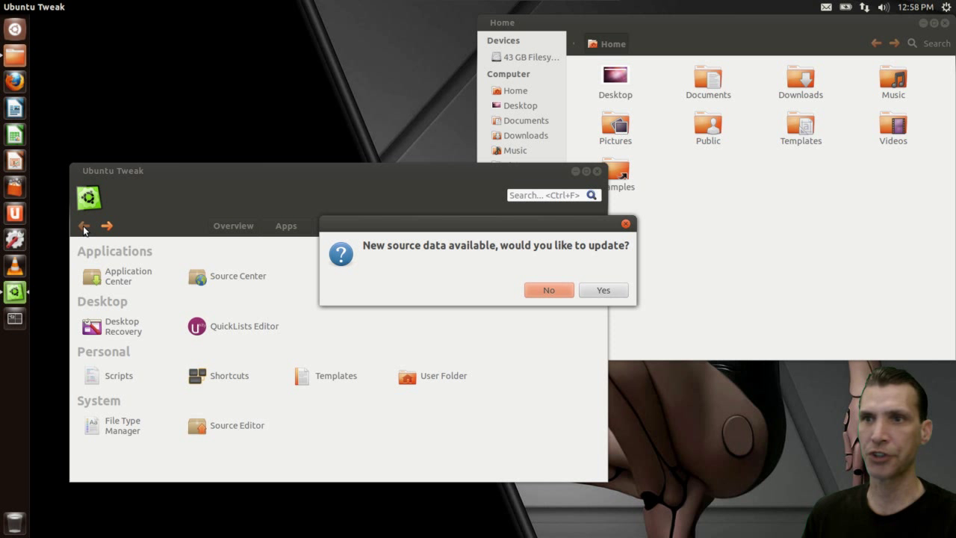
pyautogui.click(558, 290)
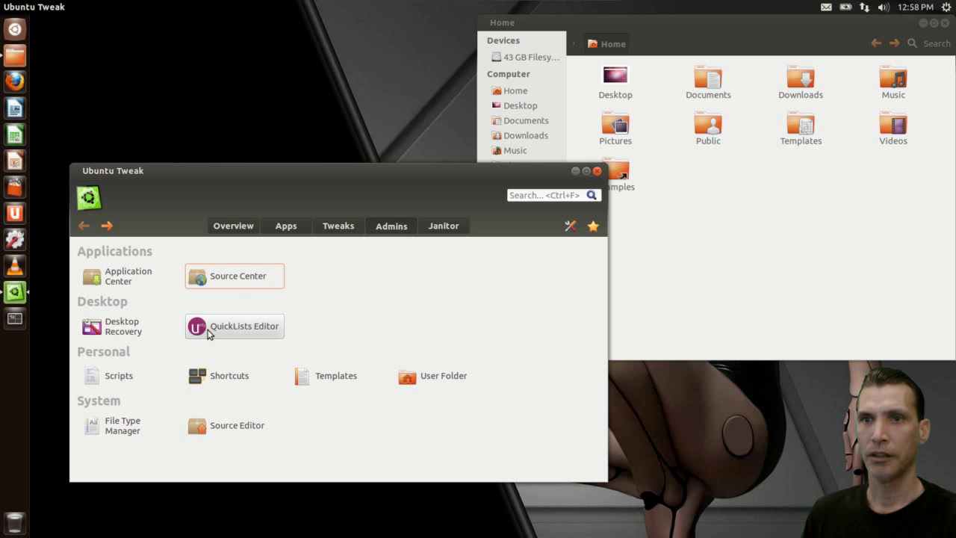
# - Deactivate LibreOffice Writer's New Document and LibreOffice Calc's New Spreadsheet entries in the QuickLists Editor, keeping the Home Folder entry active
pyautogui.click(209, 330)
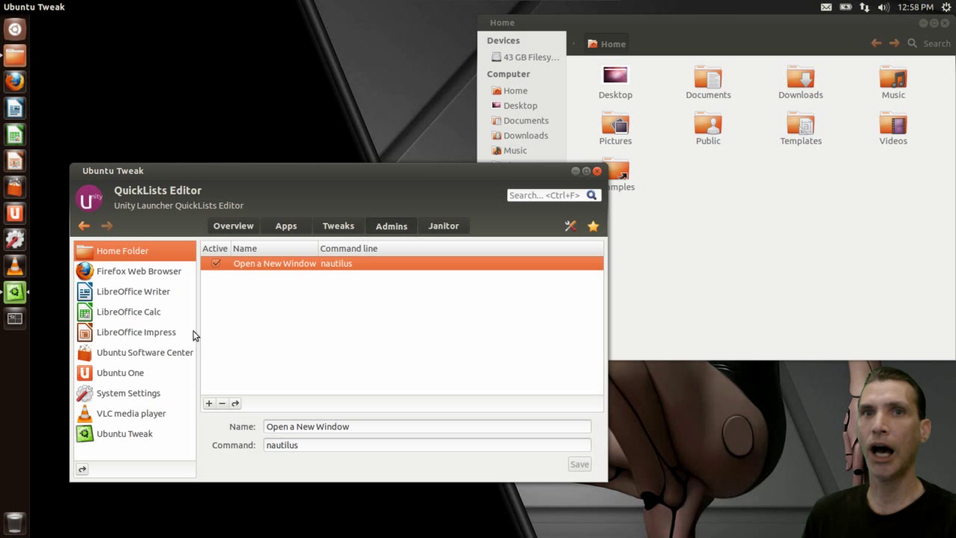
pyautogui.click(140, 291)
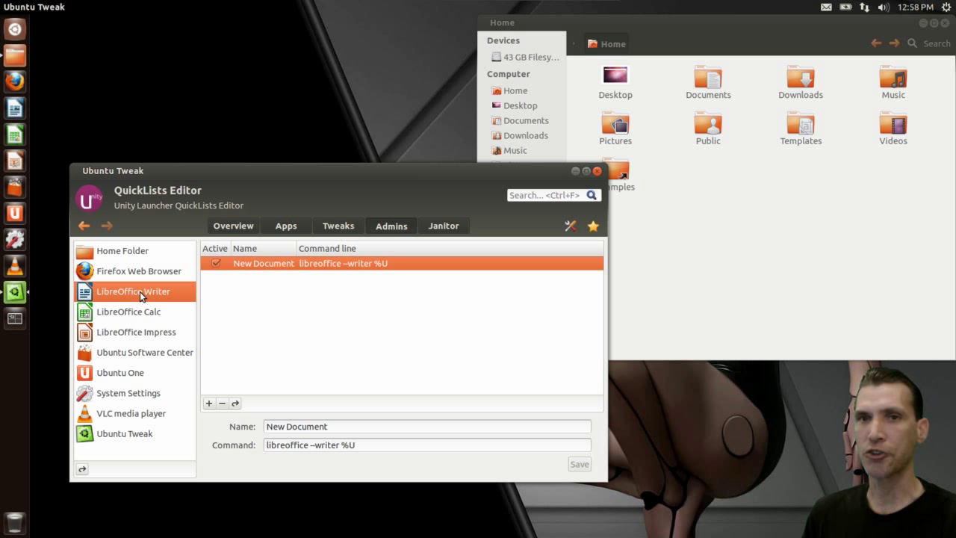
pyautogui.click(215, 263)
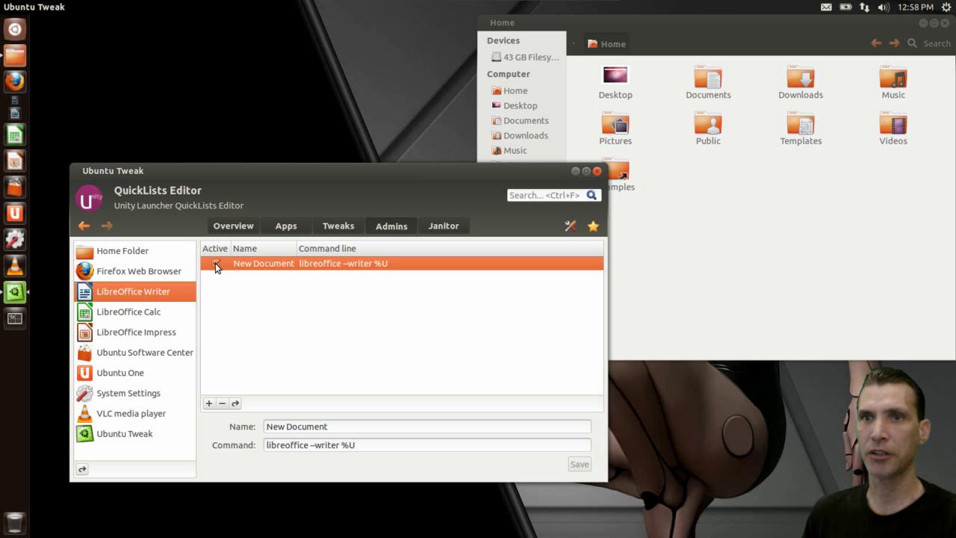
pyautogui.click(129, 292)
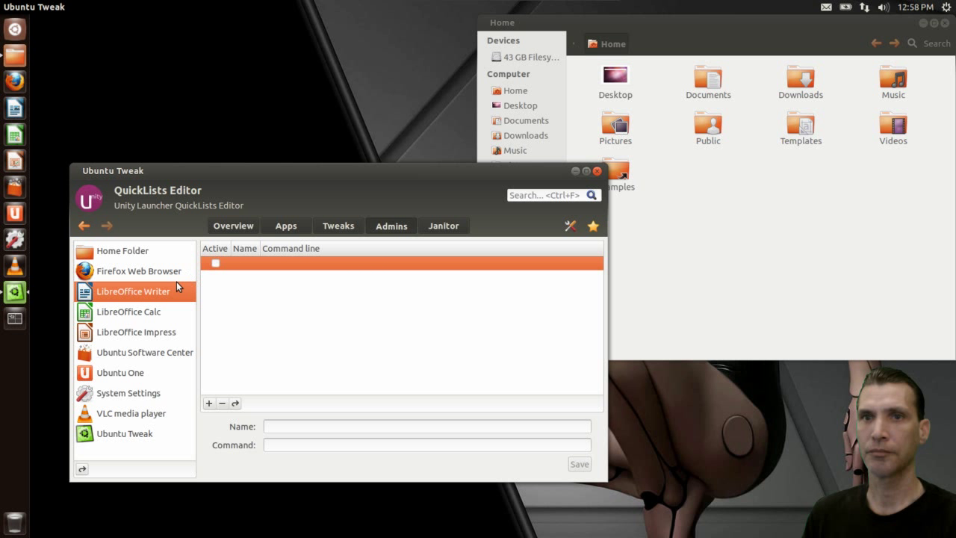
pyautogui.click(146, 317)
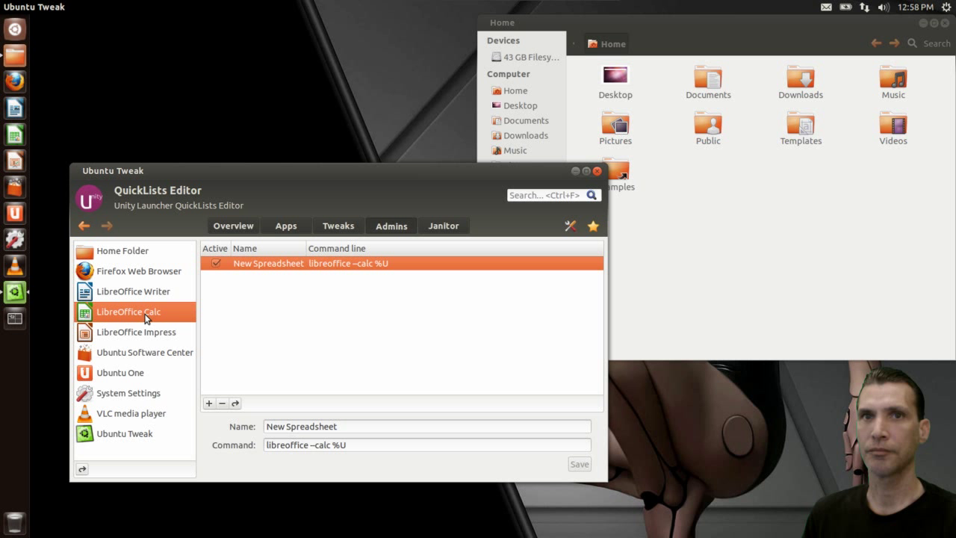
pyautogui.click(215, 265)
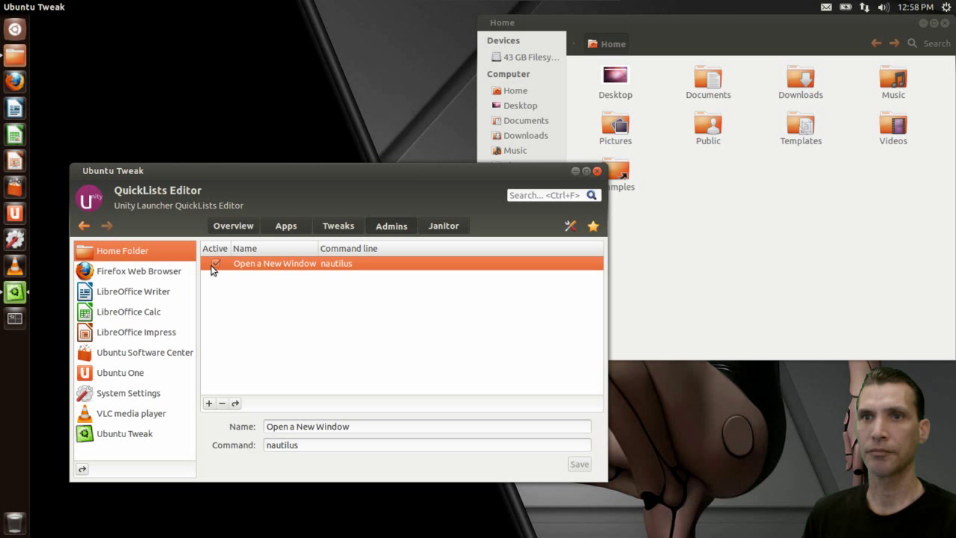
pyautogui.click(216, 263)
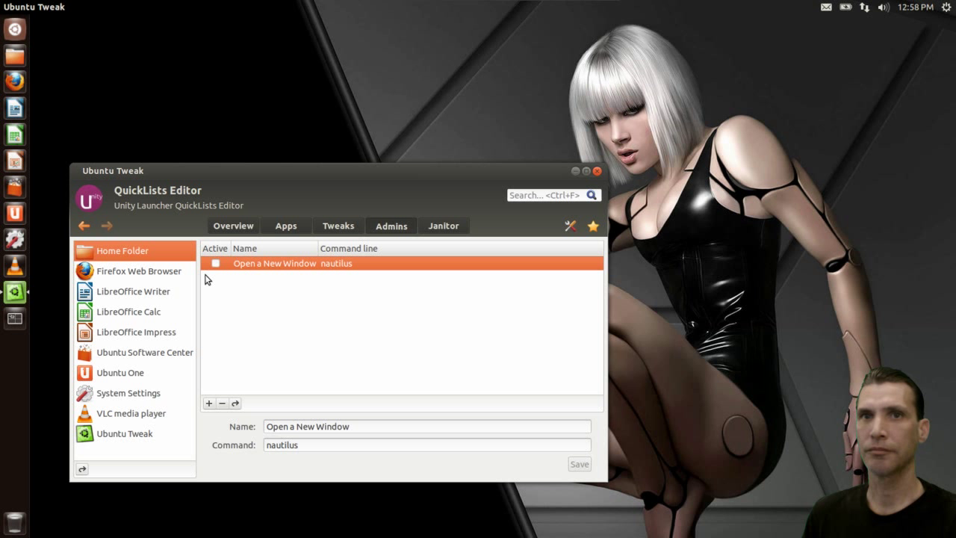
pyautogui.click(216, 264)
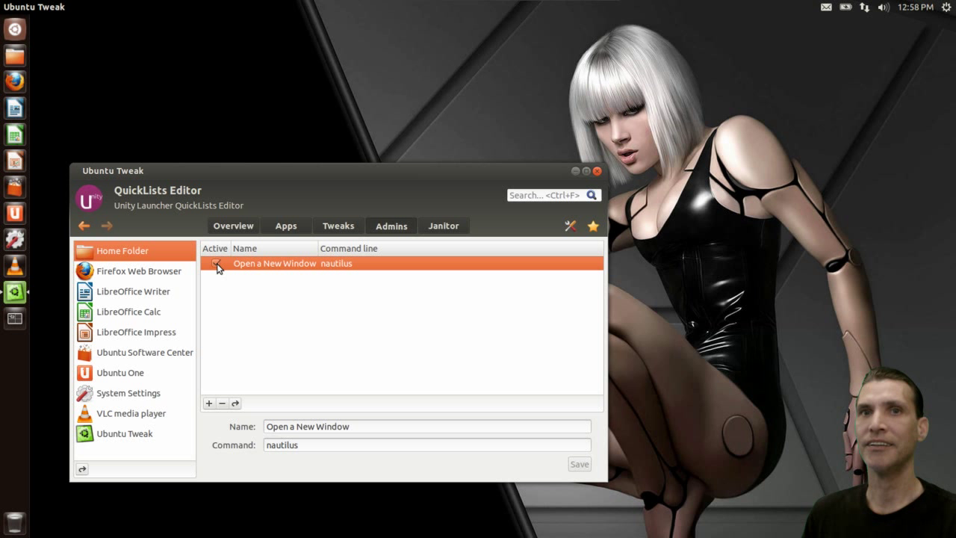
# - Unlock LibreOffice Writer, Calc and Impress from the launcher and return to the admin tools overview
pyautogui.rightClick(15, 111)
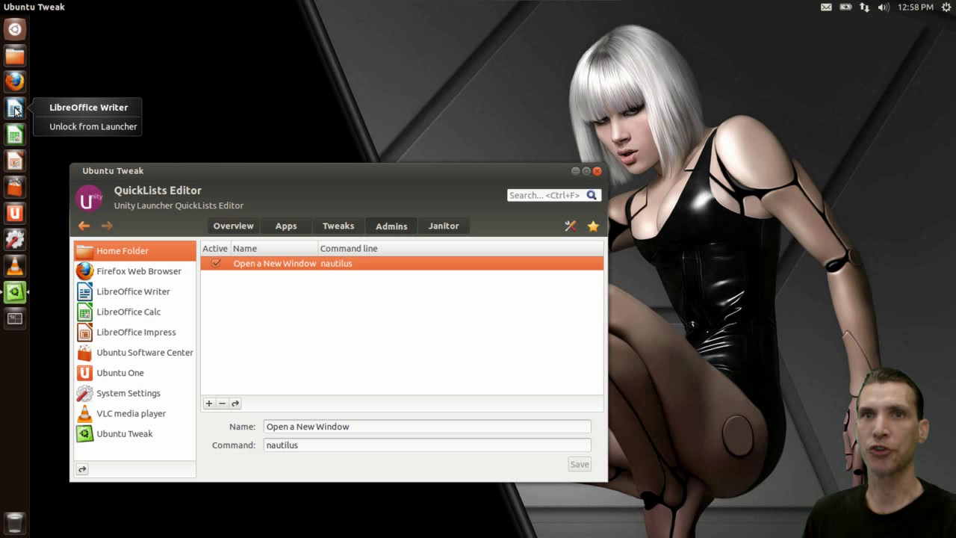
pyautogui.click(92, 126)
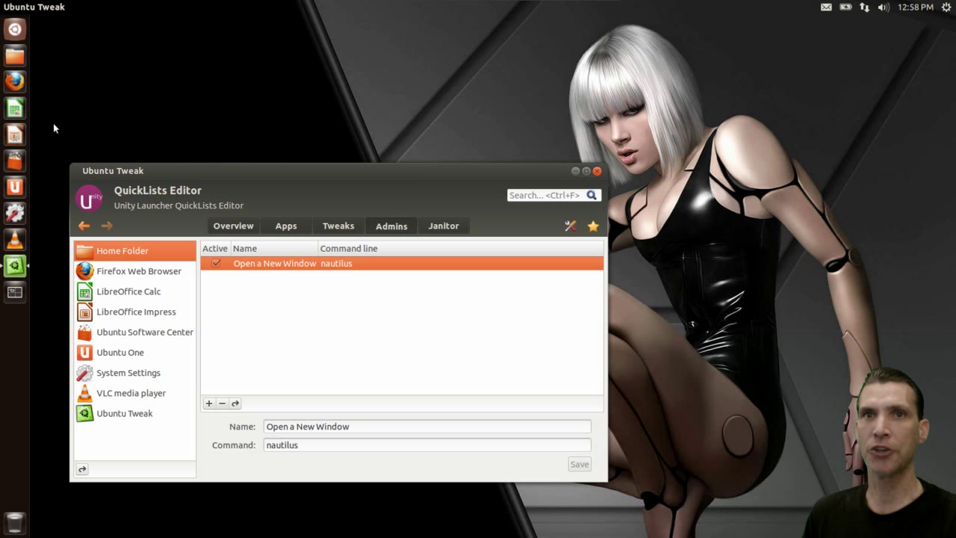
pyautogui.rightClick(16, 114)
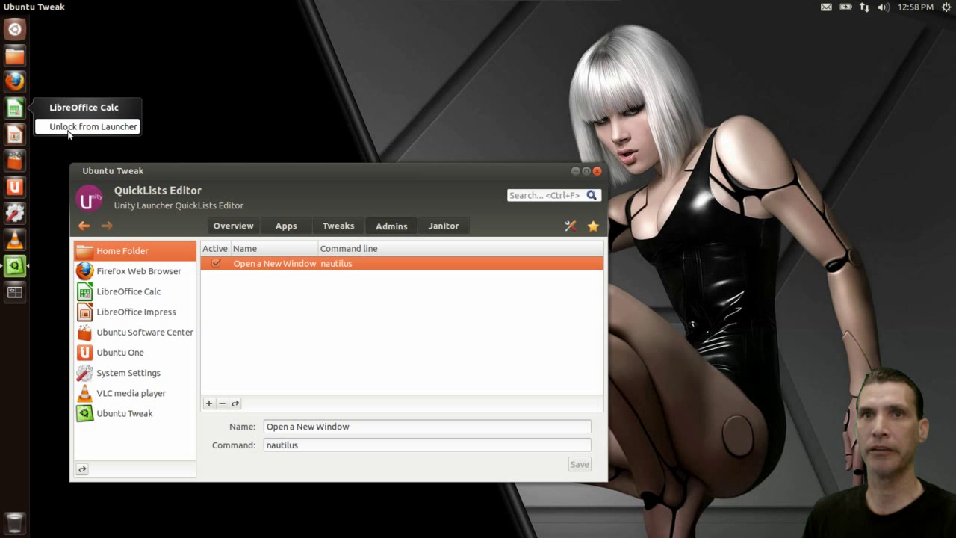
pyautogui.click(70, 130)
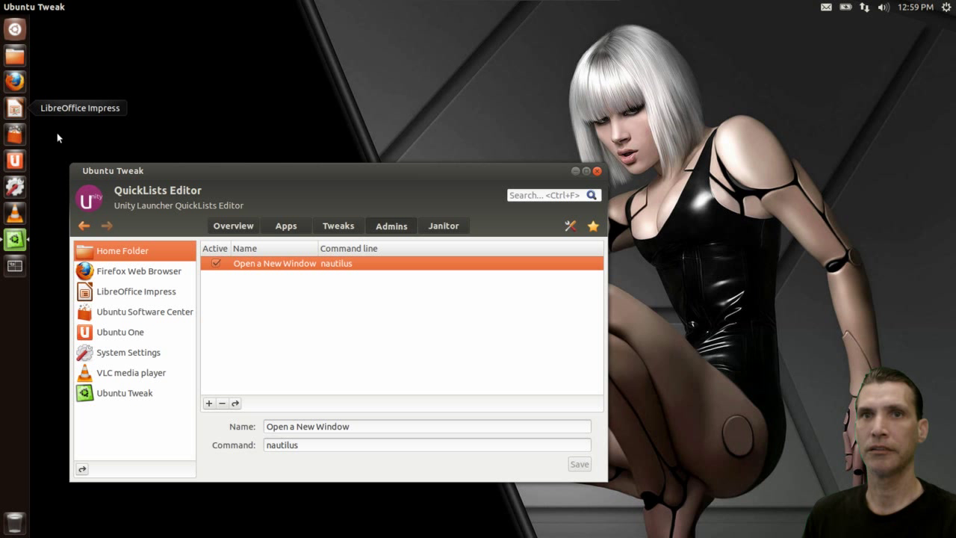
pyautogui.rightClick(17, 110)
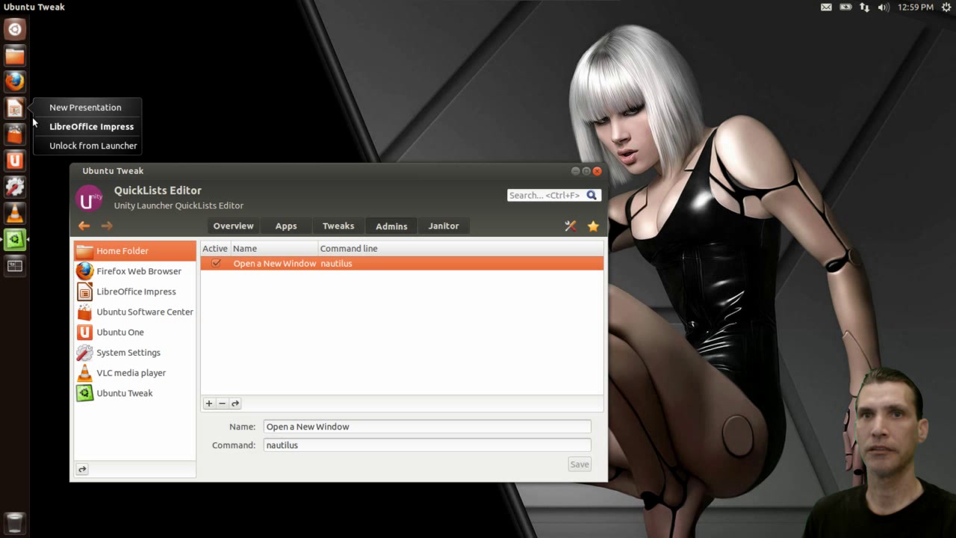
pyautogui.click(80, 146)
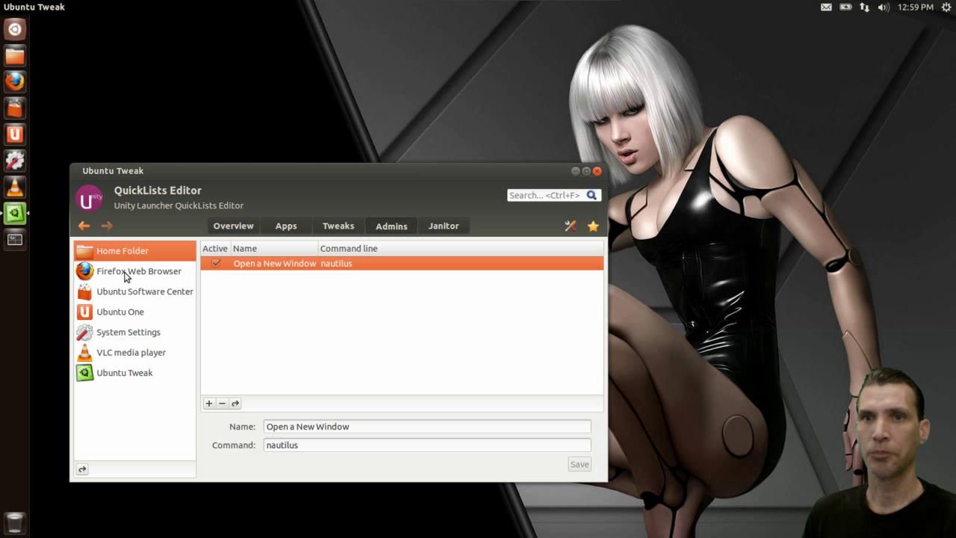
pyautogui.click(85, 225)
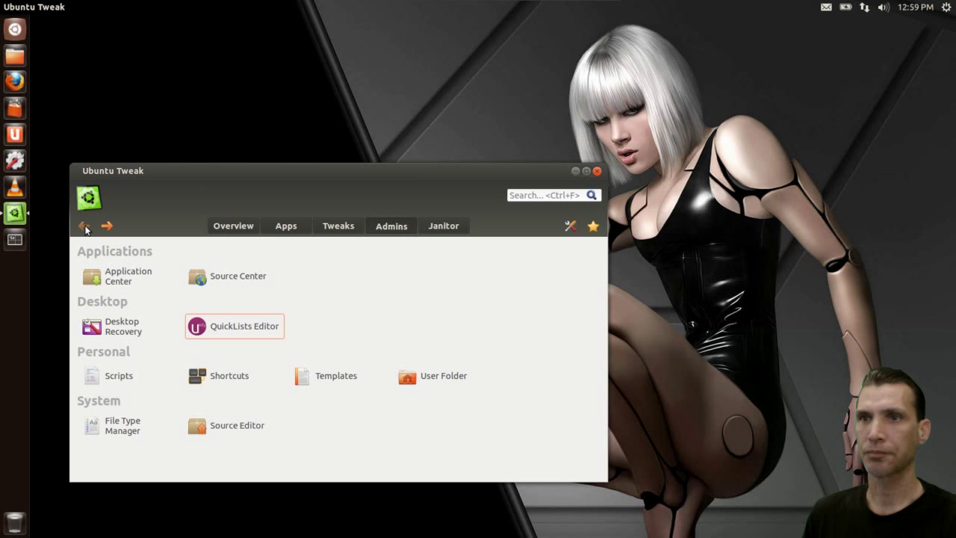
# - Set Command 1 to nautilus in the admin Shortcuts settings
pyautogui.click(212, 375)
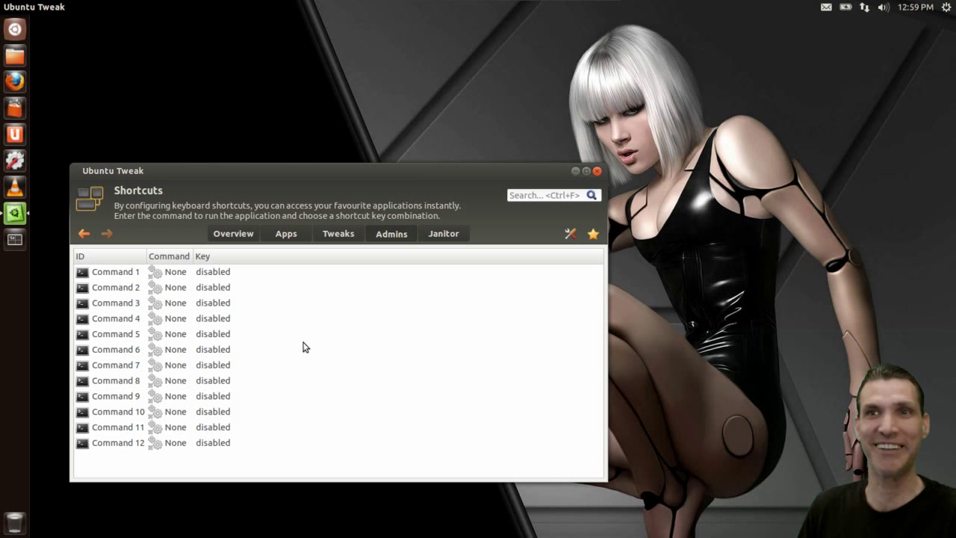
pyautogui.click(106, 276)
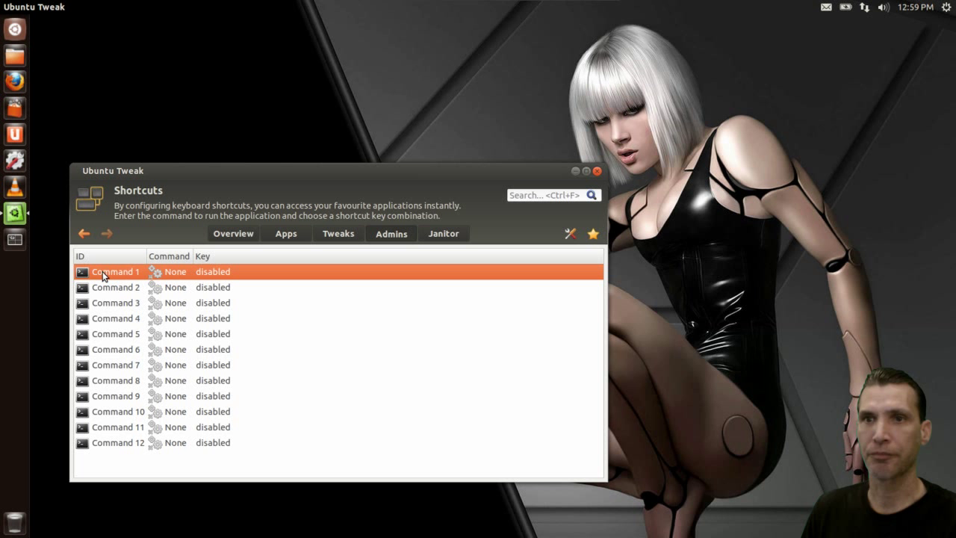
pyautogui.click(174, 273)
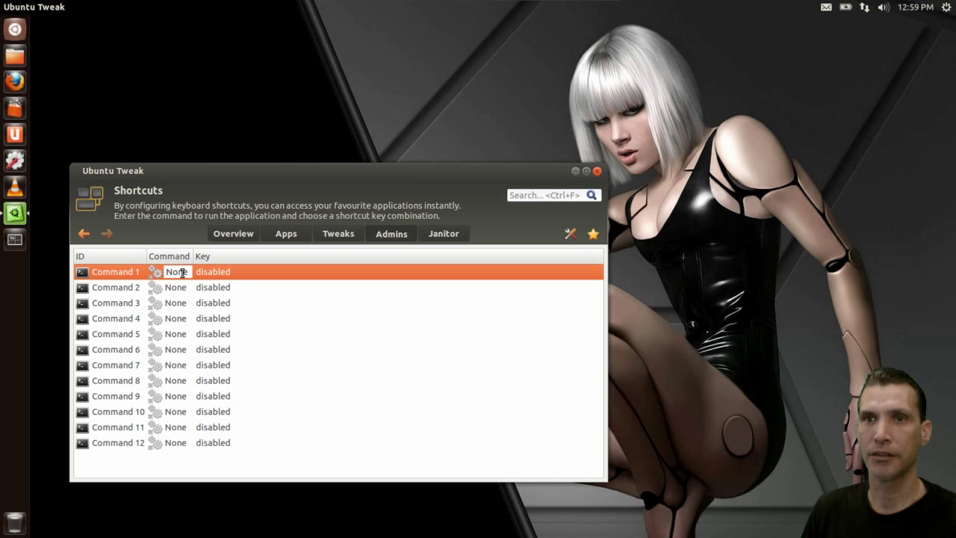
pyautogui.moveTo(189, 272); pyautogui.dragTo(155, 273)
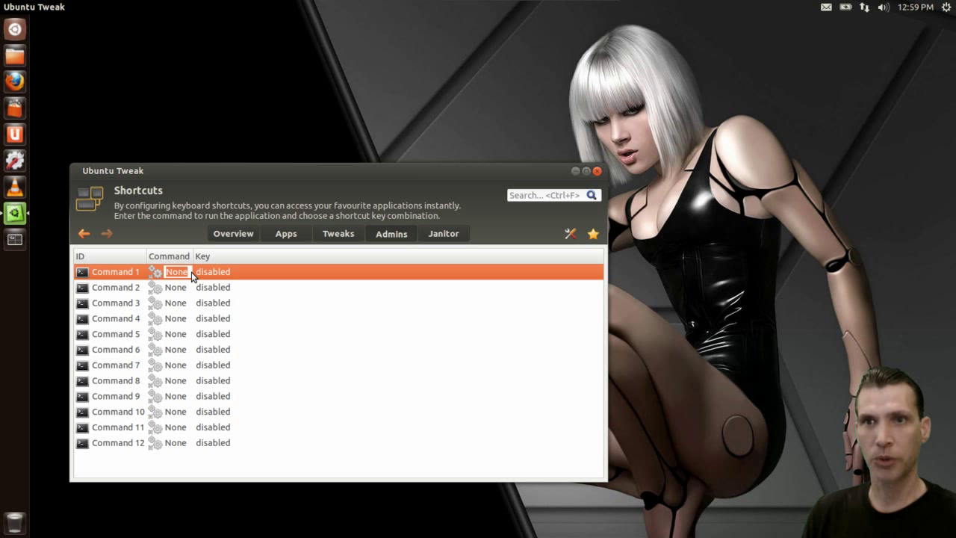
pyautogui.write('nau')
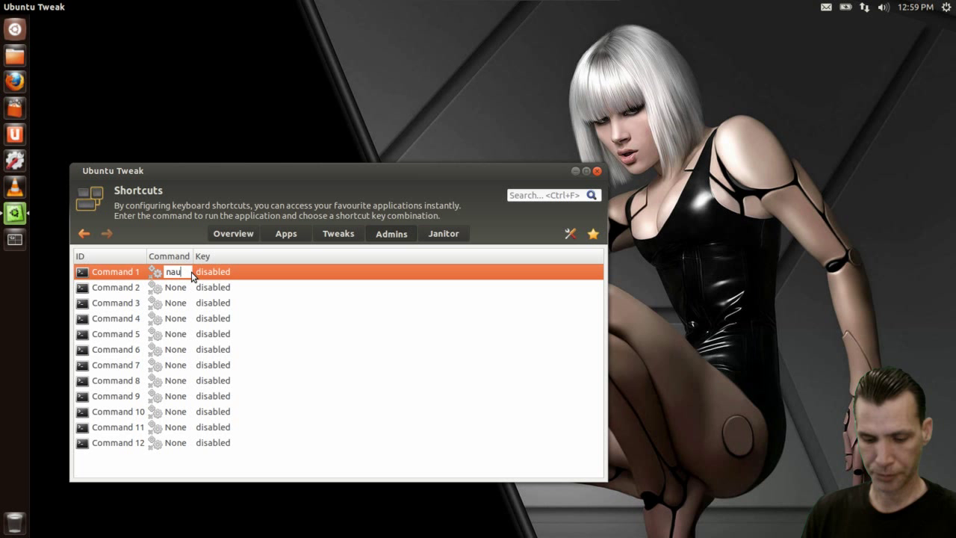
pyautogui.write('tilus')
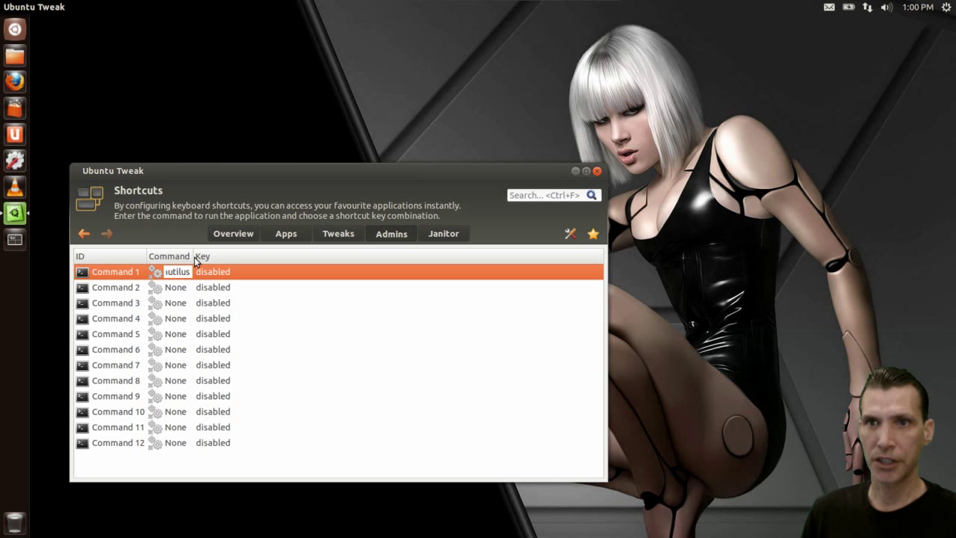
pyautogui.click(321, 317)
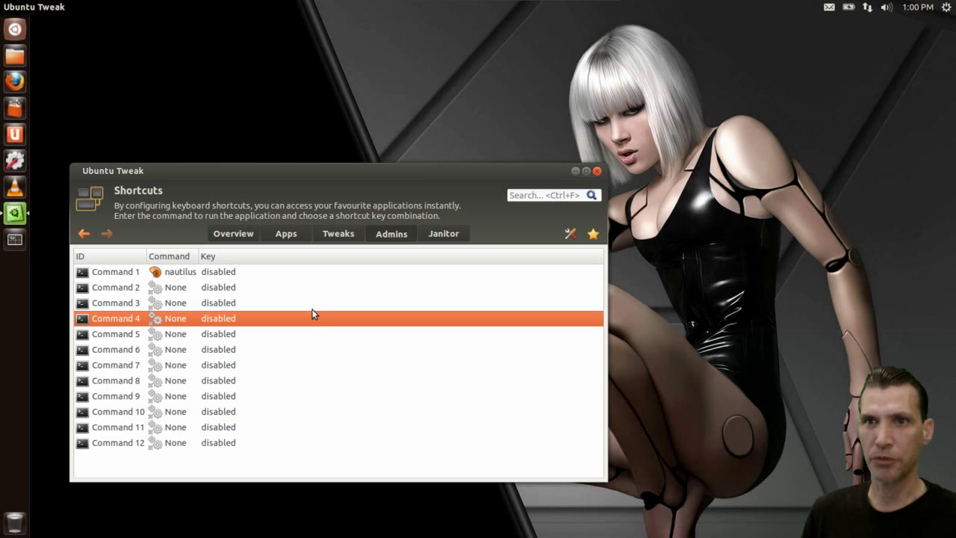
# - Assign the key combination Ctrl+Alt+N to the nautilus command
pyautogui.click(226, 271)
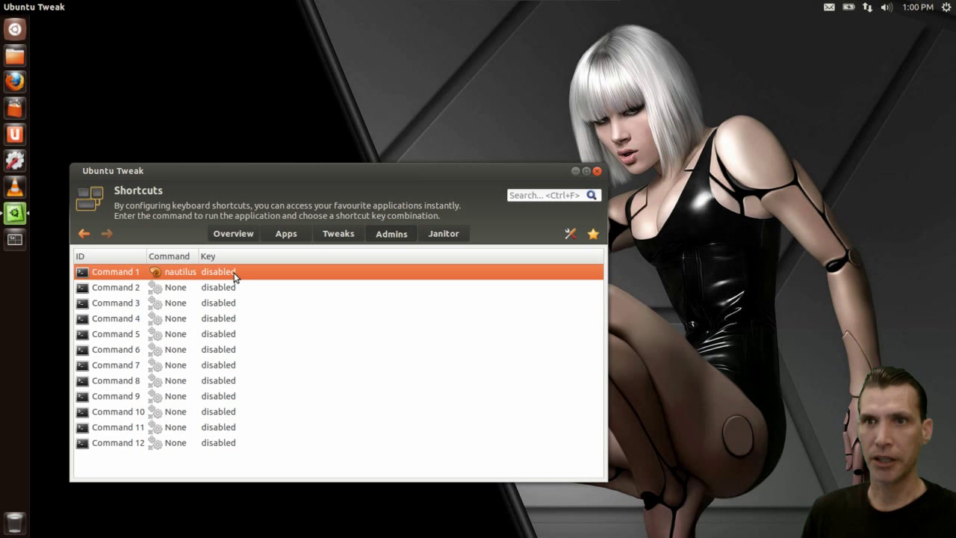
pyautogui.click(232, 273)
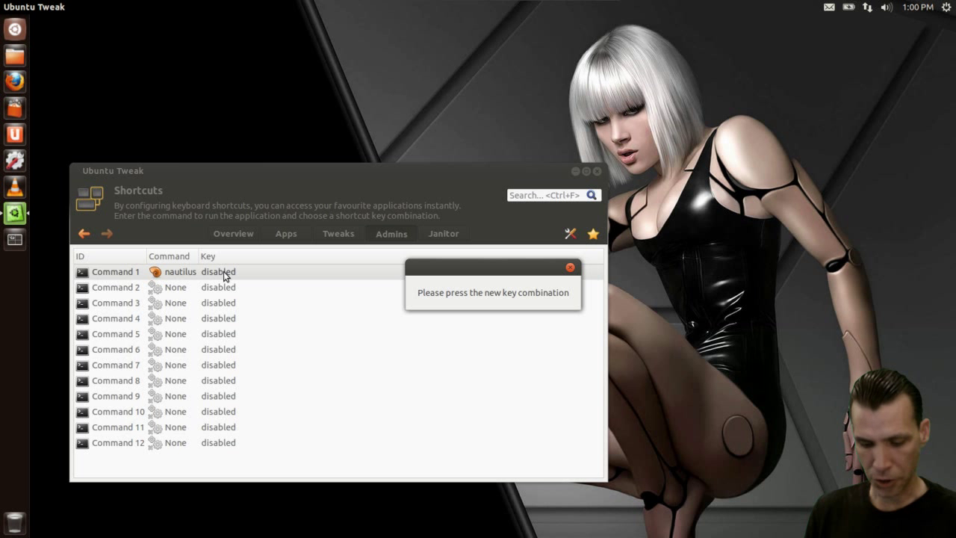
pyautogui.hotkey('ctrl', 'alt', 'n')
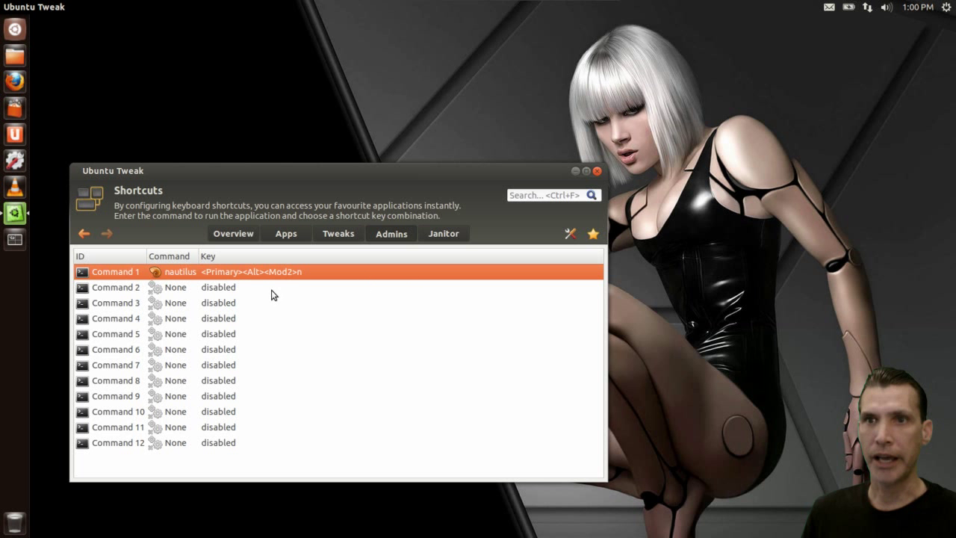
# - Record the key combination Ctrl+Alt+N again for Command 1, nautilus, and move focus to the desktop
pyautogui.click(744, 119)
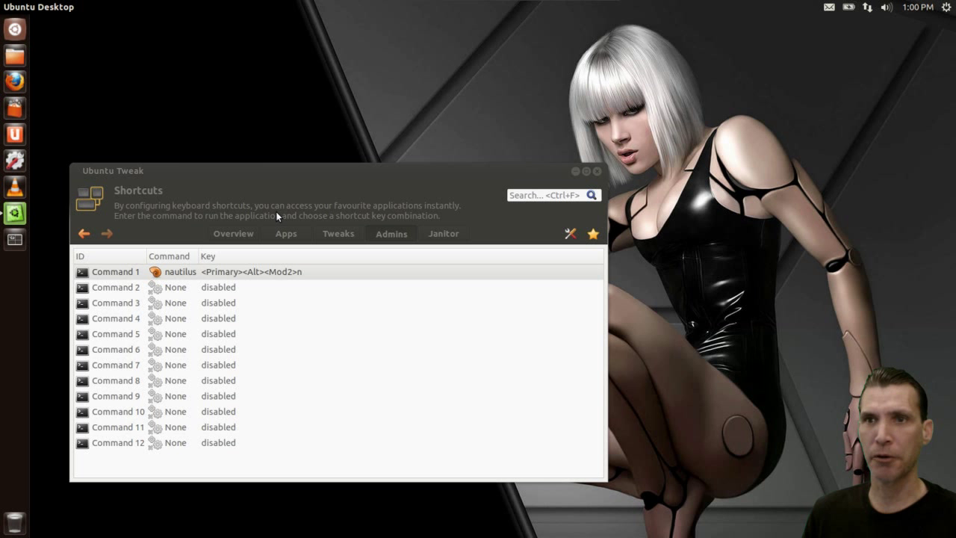
pyautogui.click(267, 272)
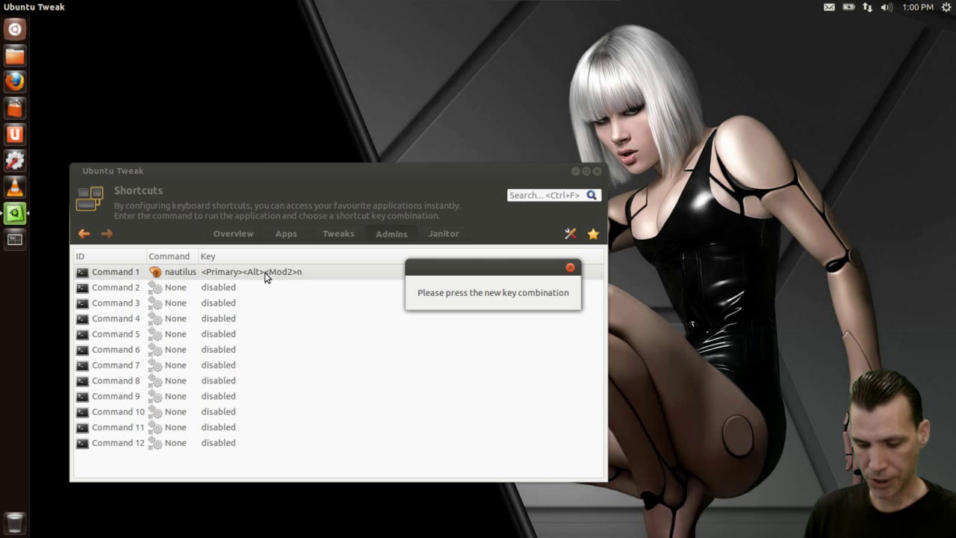
pyautogui.hotkey('ctrl', 'alt', 'n')
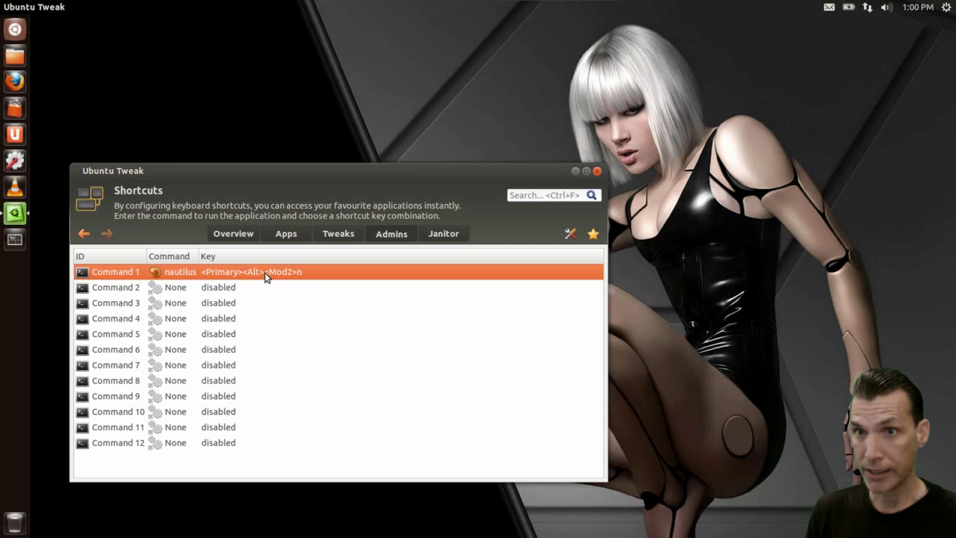
pyautogui.click(312, 60)
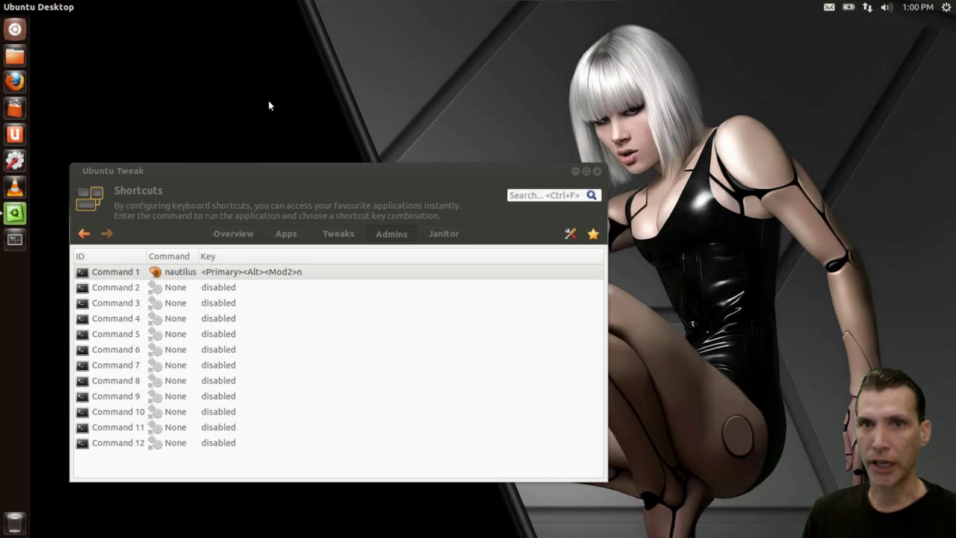
# - Look through the Templates, User Folder and Source Editor admin pages, including the contents of sources.list
pyautogui.click(84, 234)
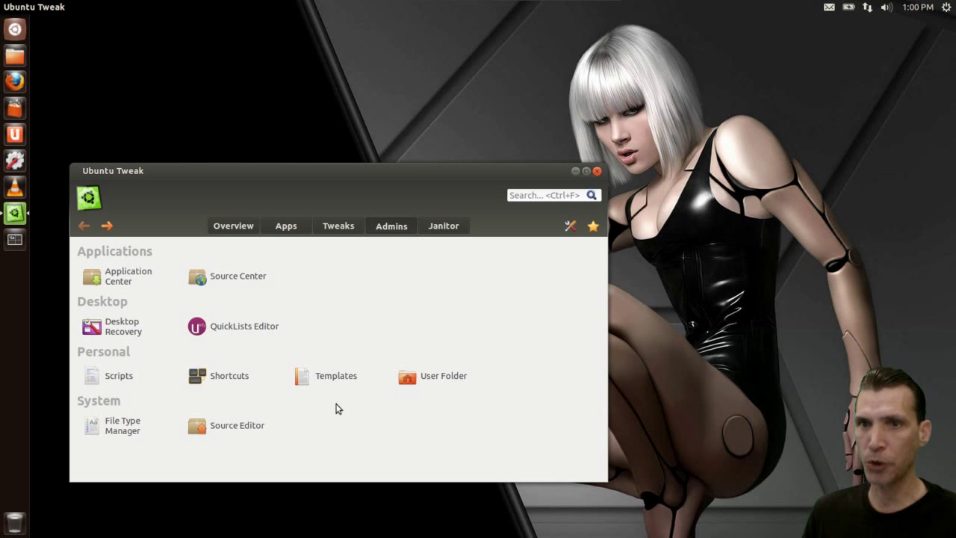
pyautogui.click(317, 379)
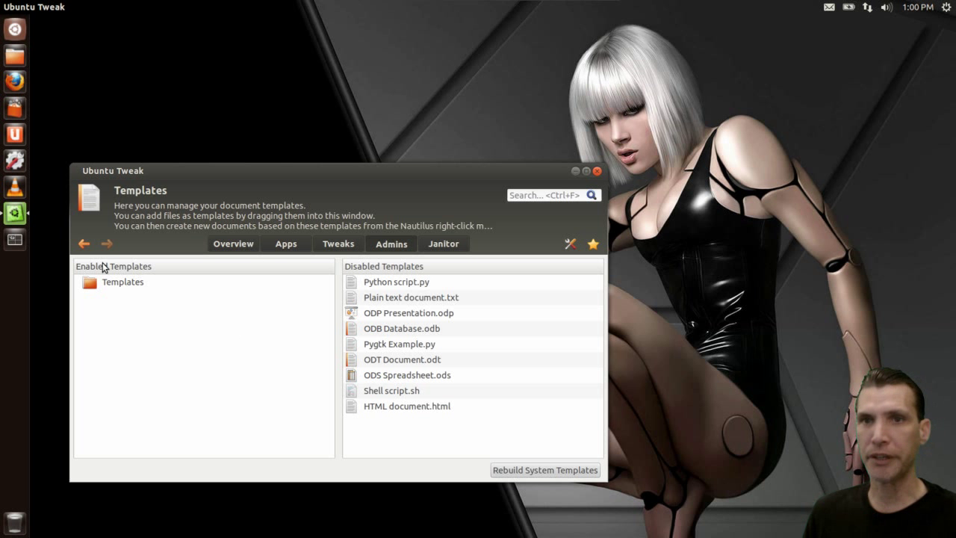
pyautogui.click(83, 243)
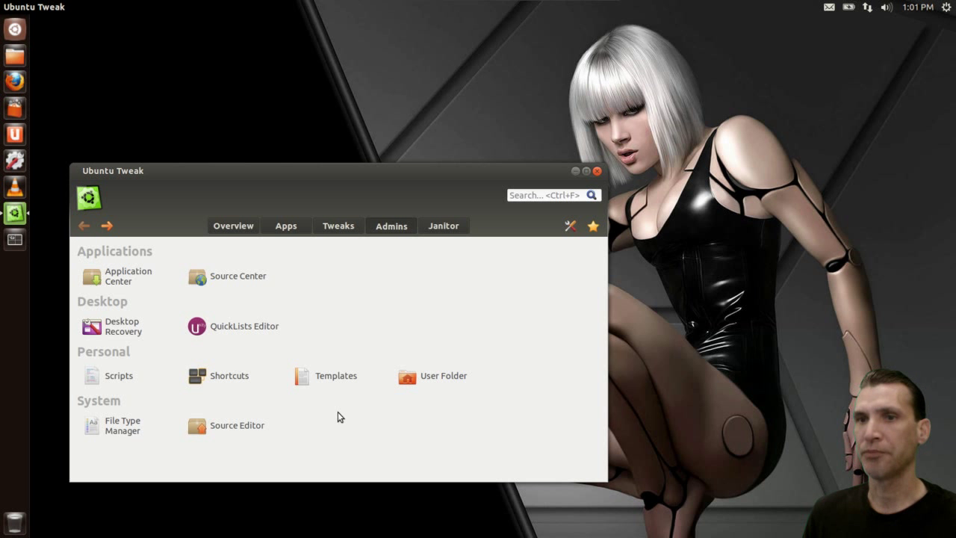
pyautogui.click(427, 376)
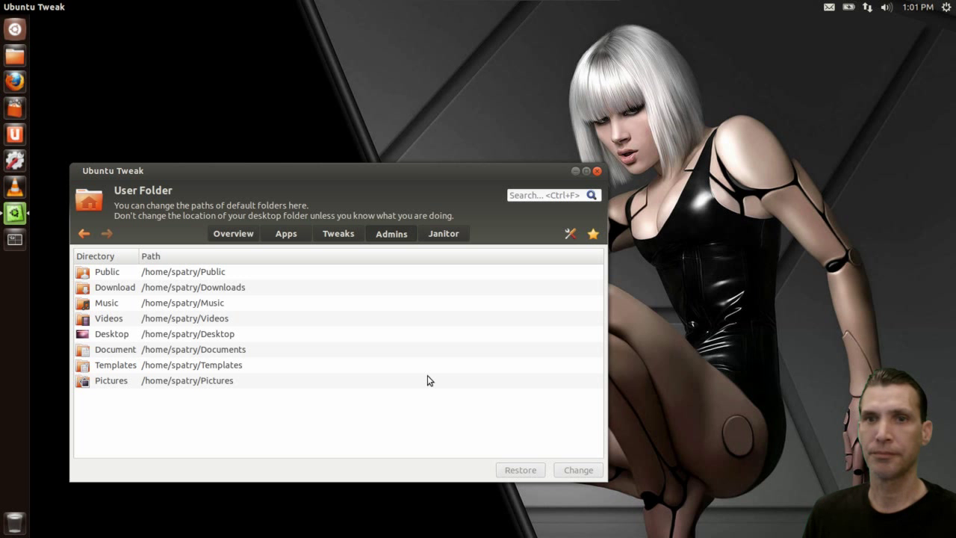
pyautogui.click(84, 236)
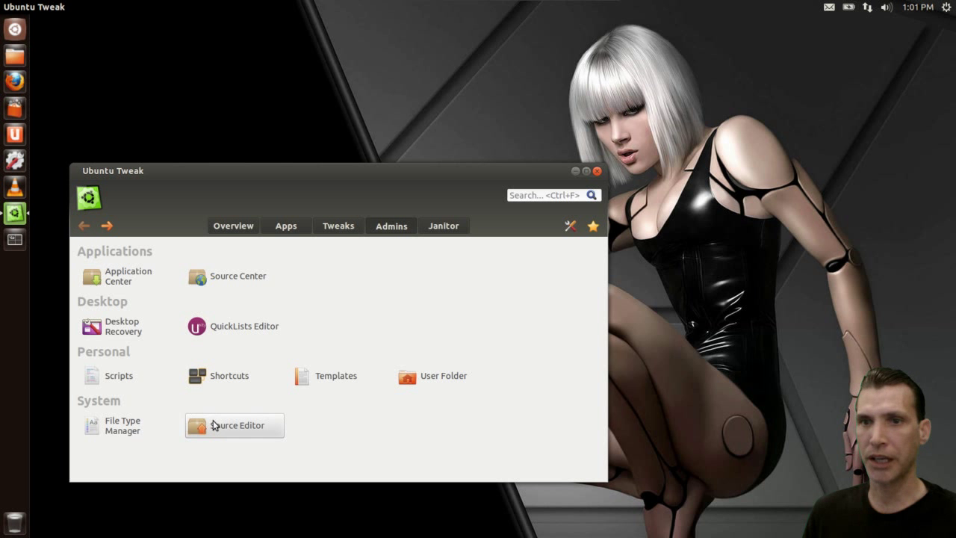
pyautogui.click(214, 430)
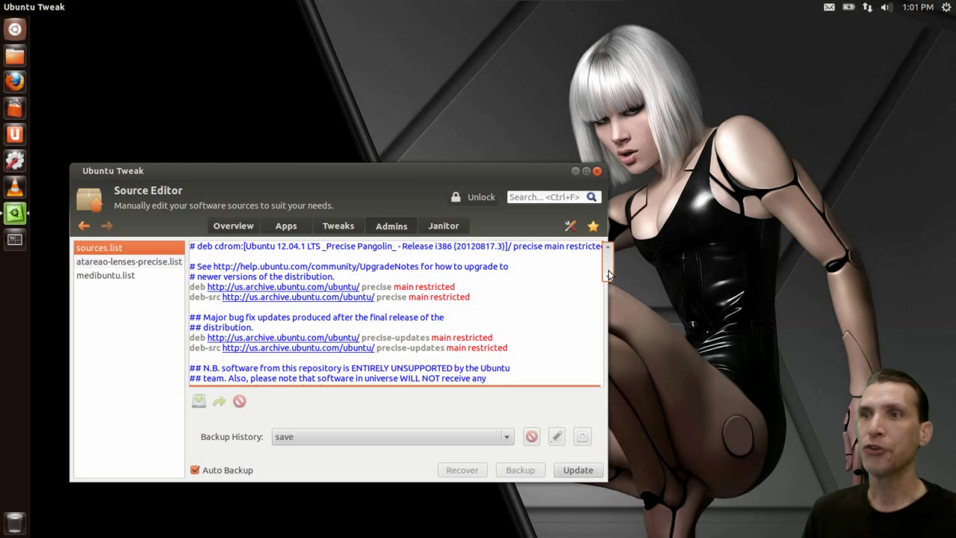
pyautogui.moveTo(612, 275); pyautogui.dragTo(590, 258)
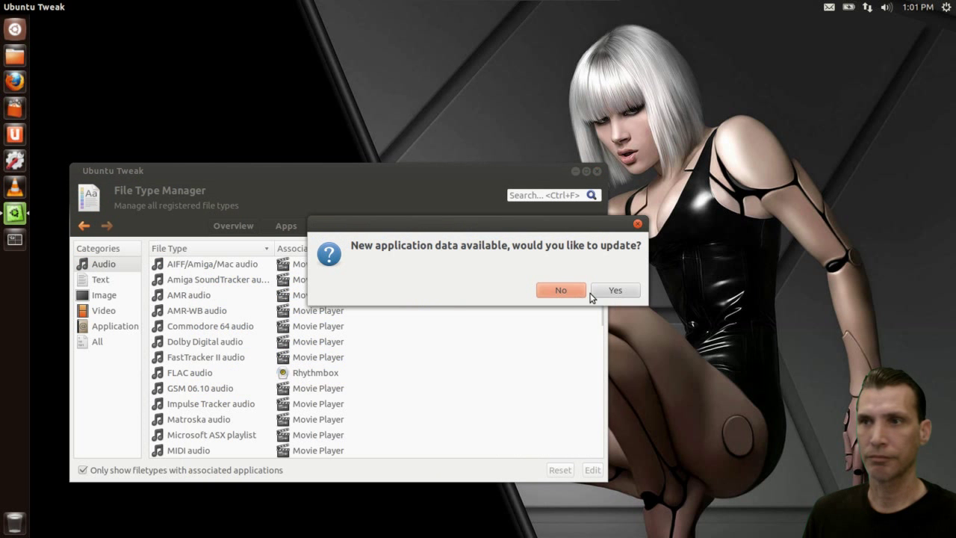
# - Decline the application data update, set Movie Player as the application for FLAC audio in the File Type Manager, and return to the admin tools overview
pyautogui.click(561, 289)
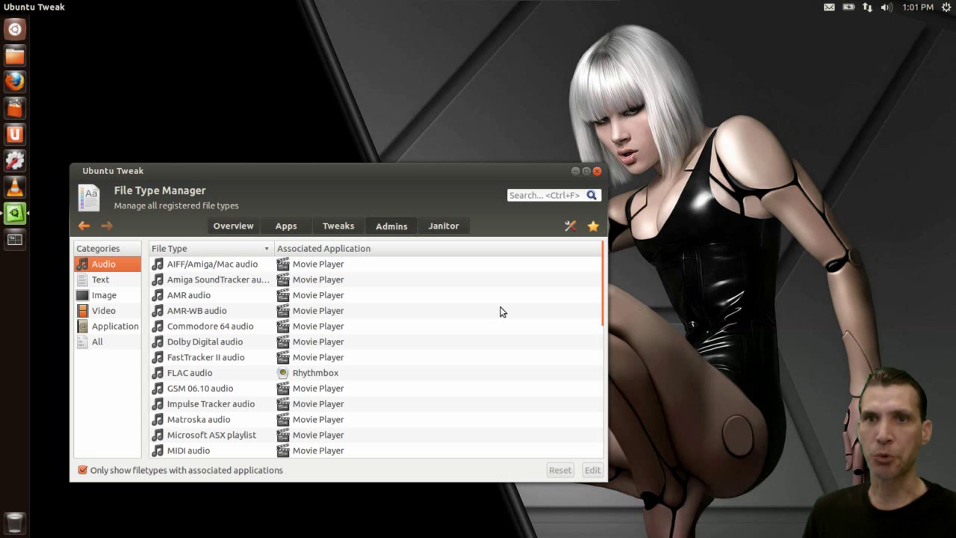
pyautogui.scroll(-8, 500, 312)
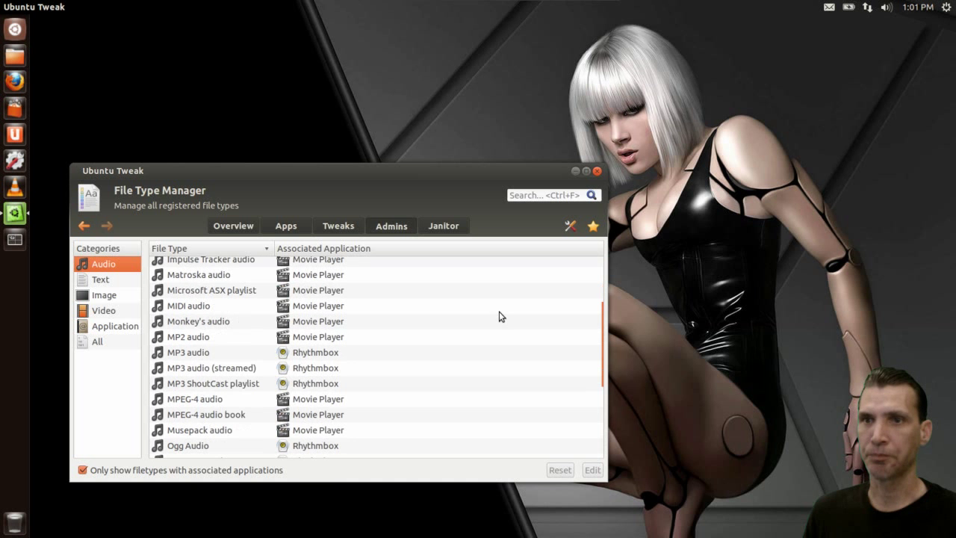
pyautogui.scroll(8, 498, 319)
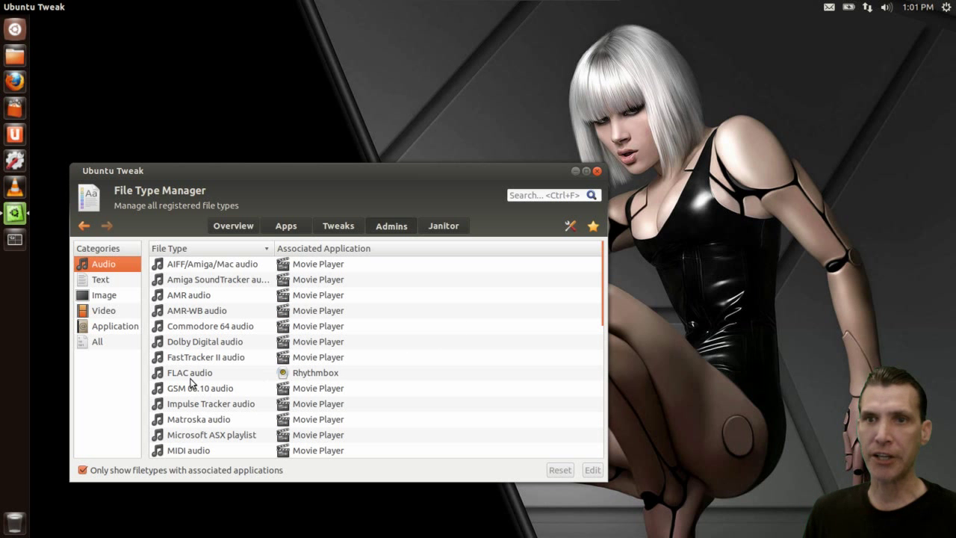
pyautogui.click(296, 376)
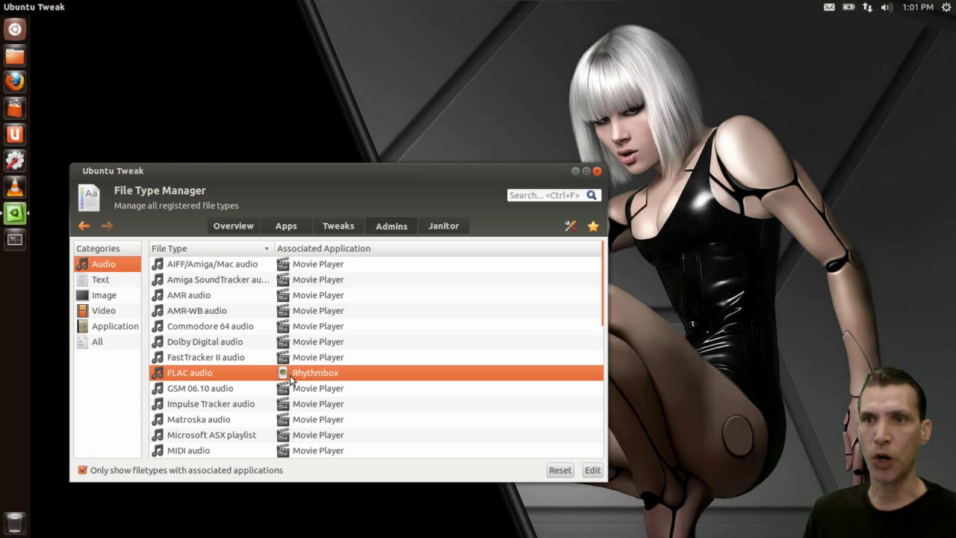
pyautogui.doubleClick(296, 372)
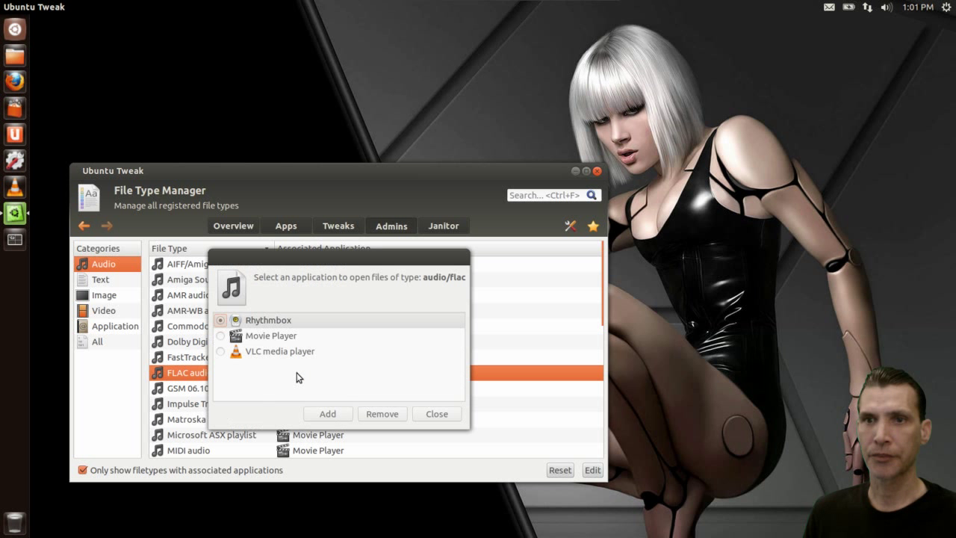
pyautogui.click(222, 337)
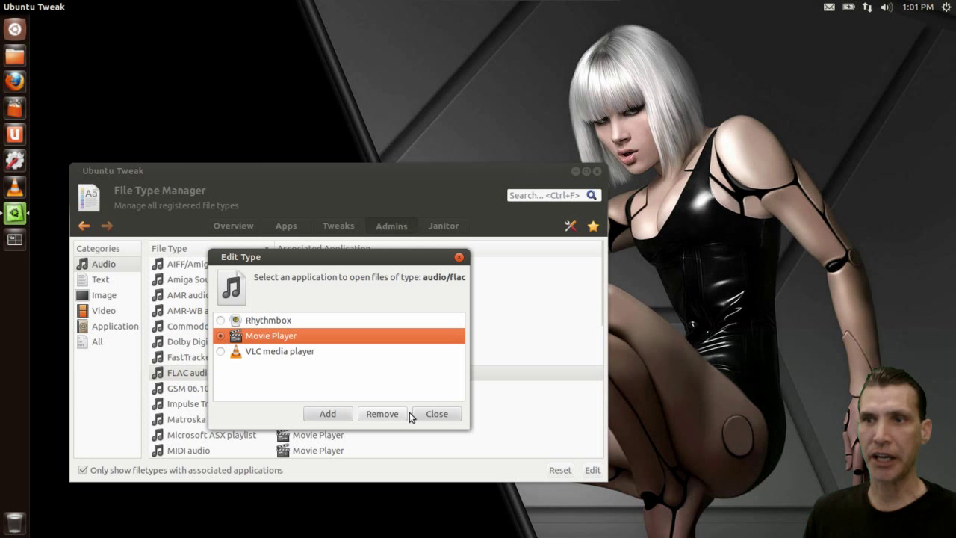
pyautogui.click(434, 414)
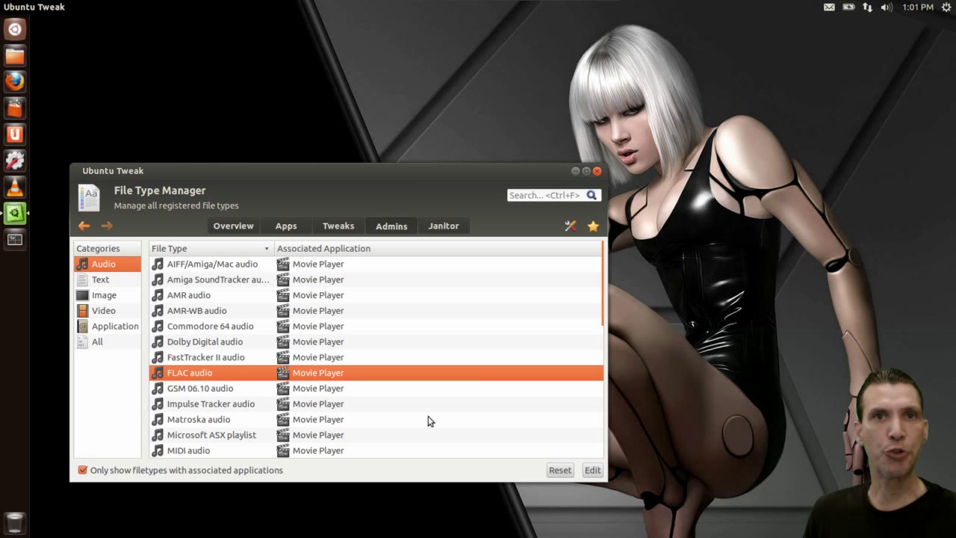
pyautogui.scroll(-5, 445, 396)
pyautogui.scroll(-4, 443, 396)
pyautogui.scroll(9, 444, 396)
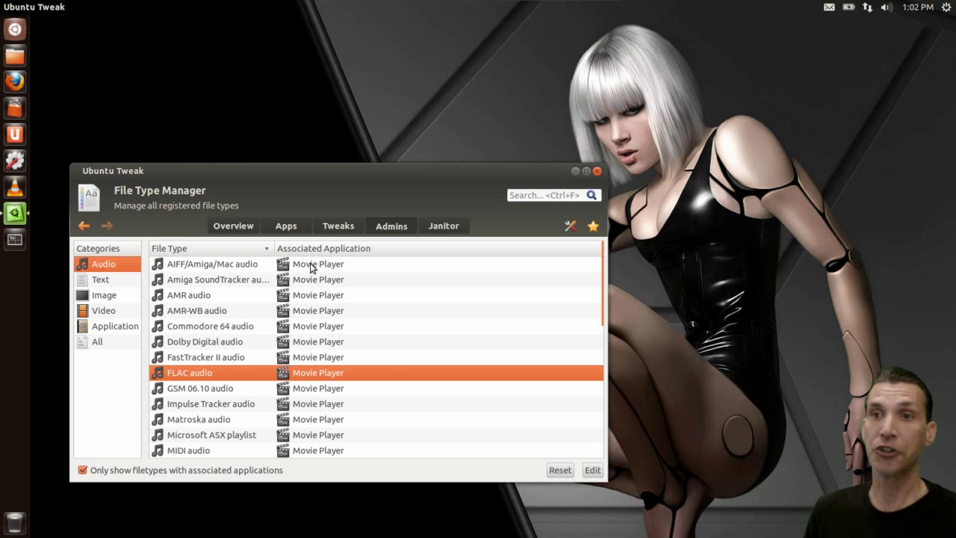
pyautogui.click(84, 227)
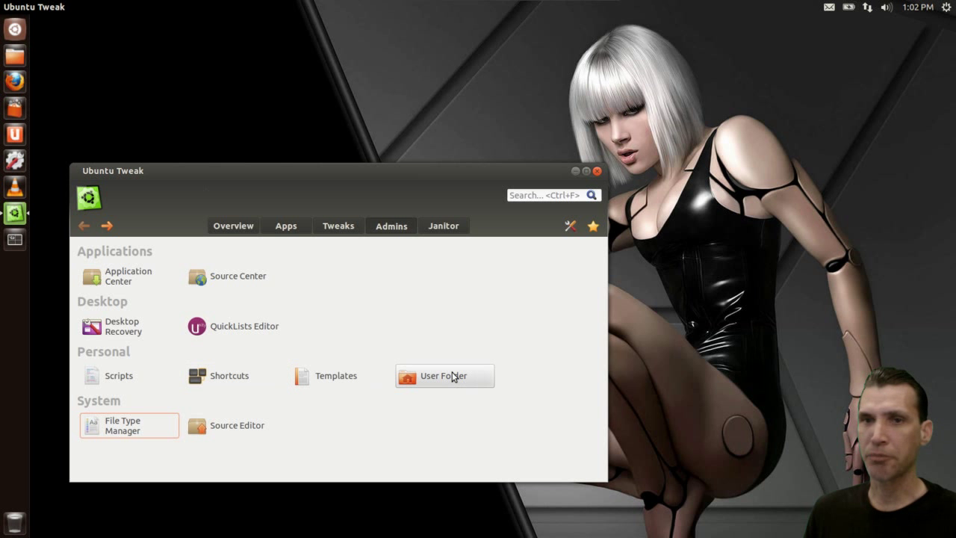
# - Scan the Apps category in the Computer Janitor and expand the Software Center Cache to examine its files
pyautogui.click(456, 228)
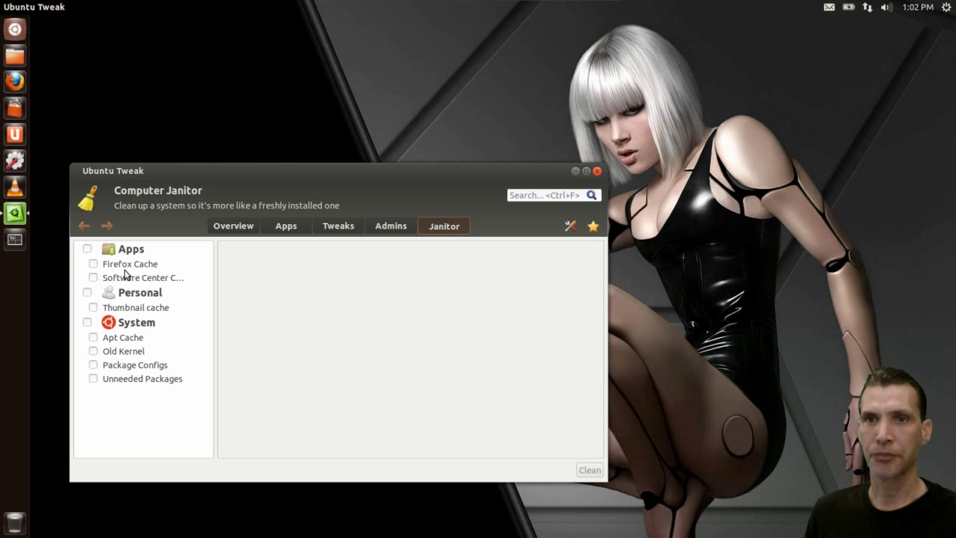
pyautogui.click(86, 249)
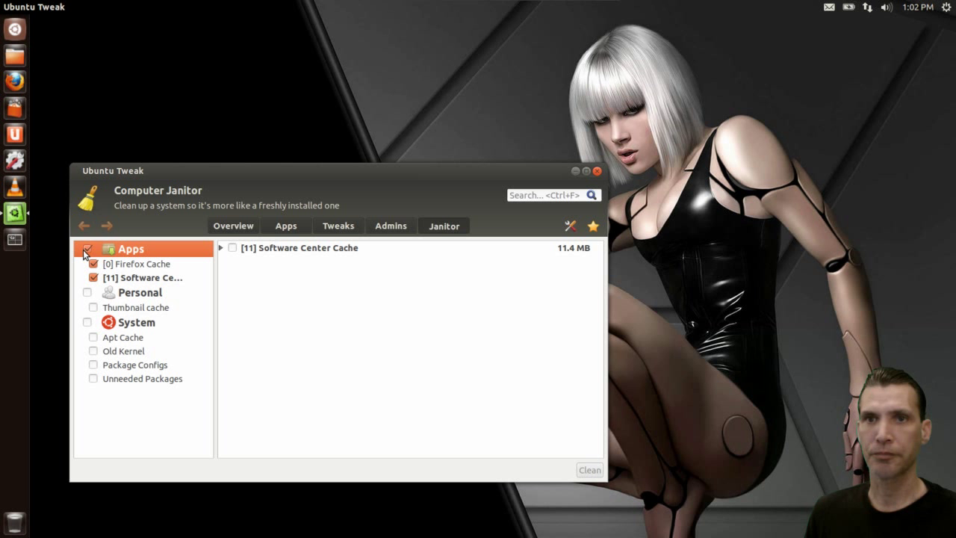
pyautogui.click(128, 281)
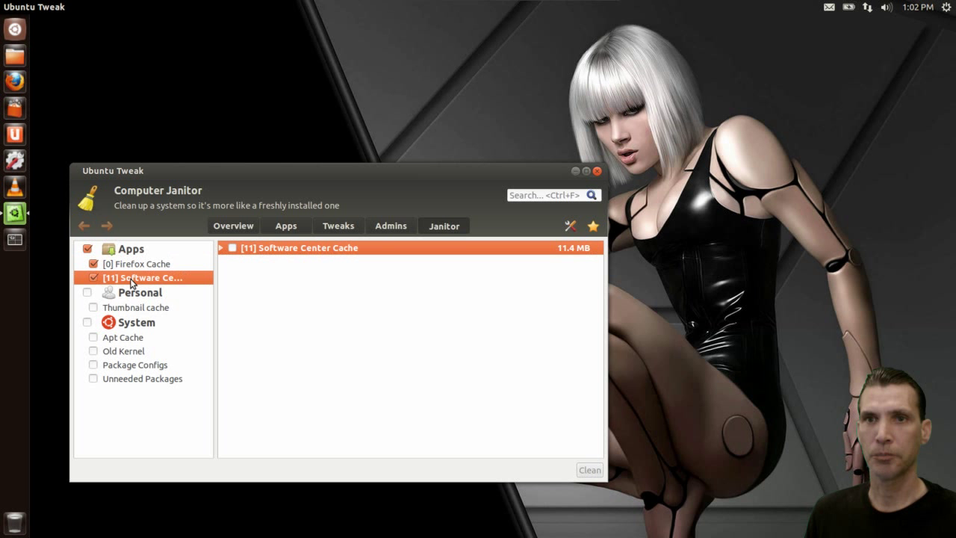
pyautogui.click(221, 247)
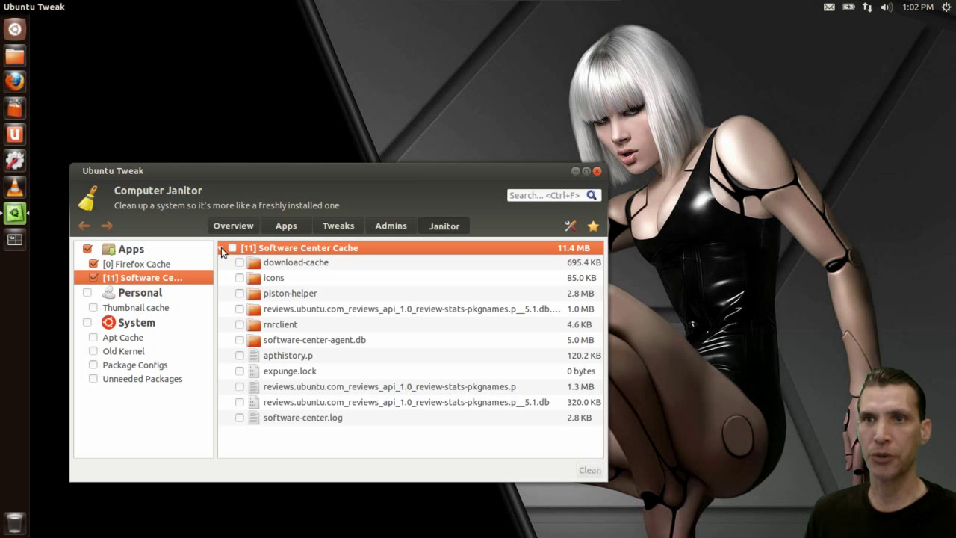
# - Include the Personal category in the Computer Janitor scan and close Ubuntu Tweak without cleaning anything
pyautogui.click(87, 292)
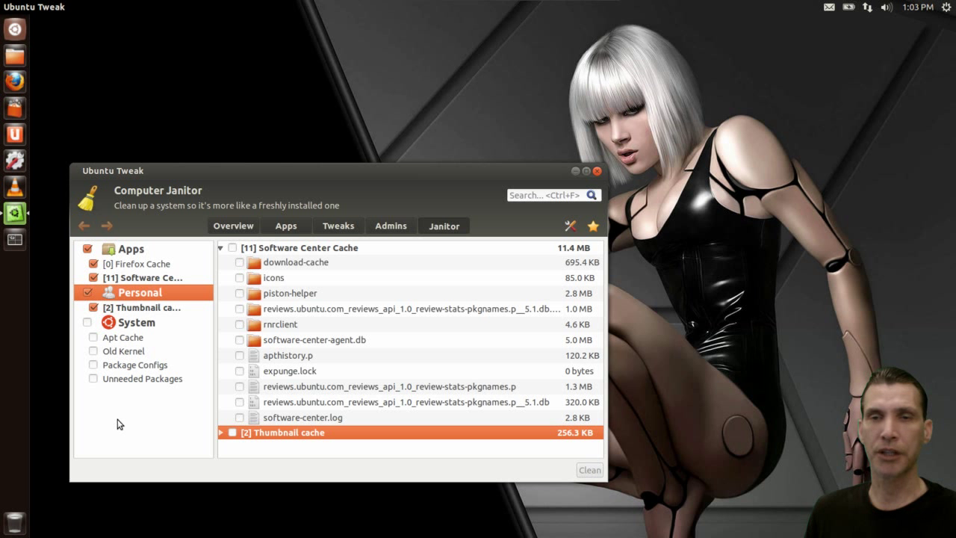
pyautogui.moveTo(266, 170); pyautogui.dragTo(269, 52)
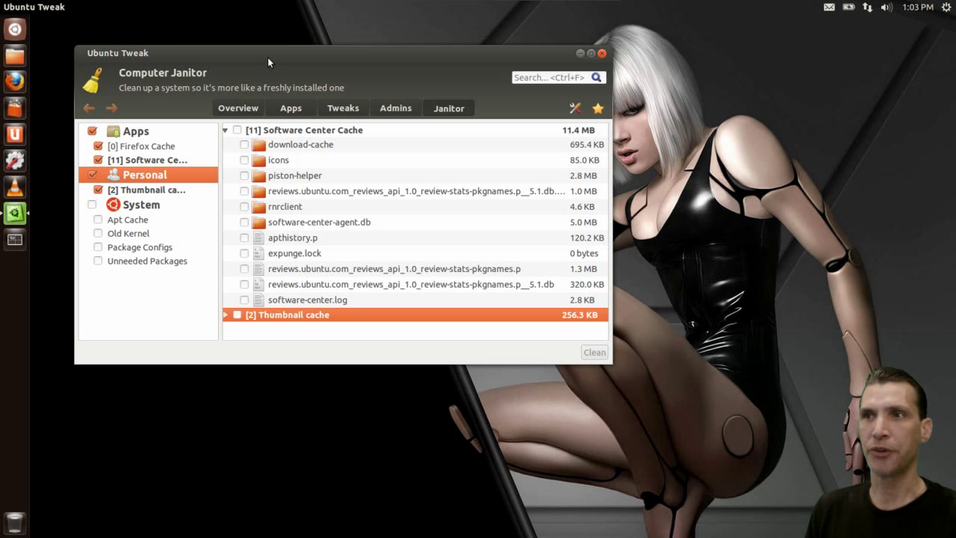
pyautogui.hotkey('alt', 'F4')
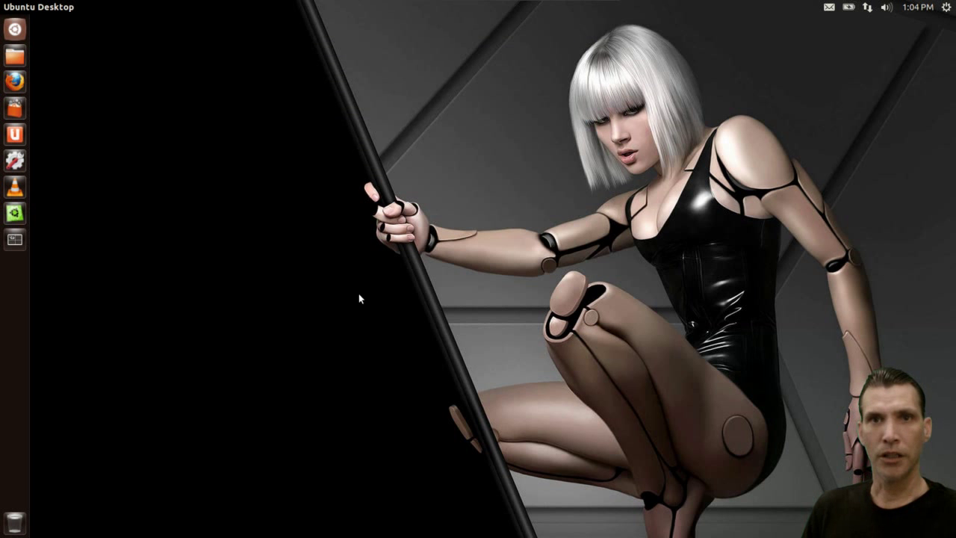